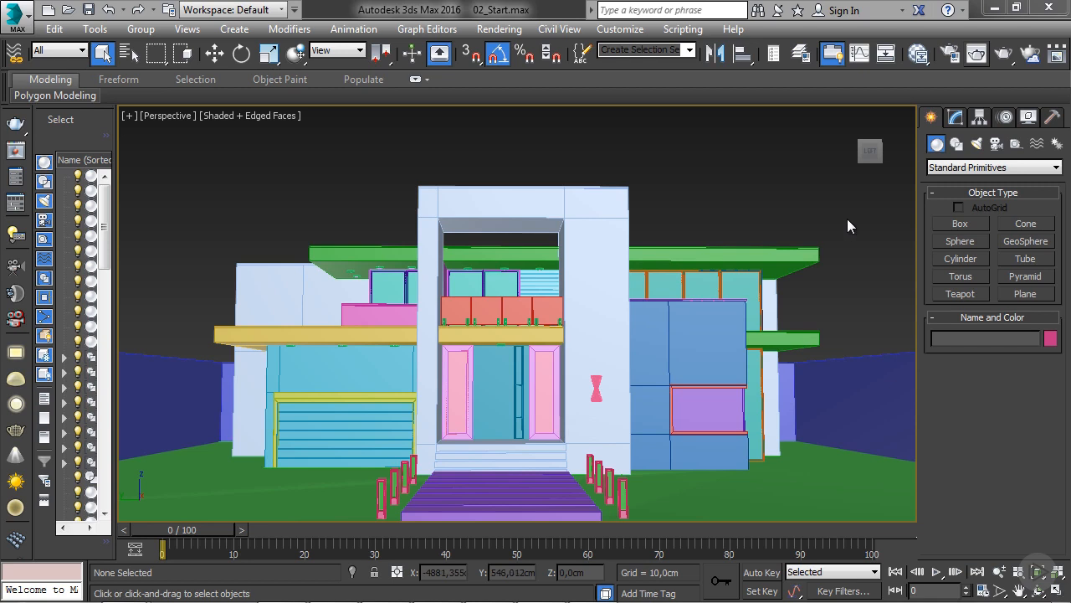
- Assign V-Ray Adv 3.20.03 as the production renderer in the render setup
left_click(953, 58)
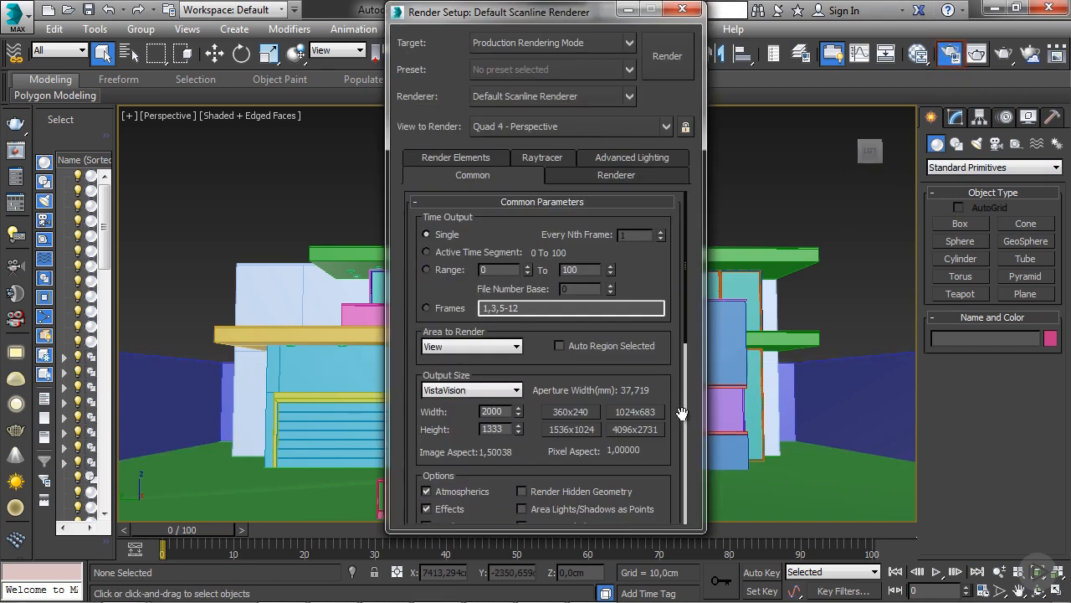
left_click_drag(684, 272, 695, 486)
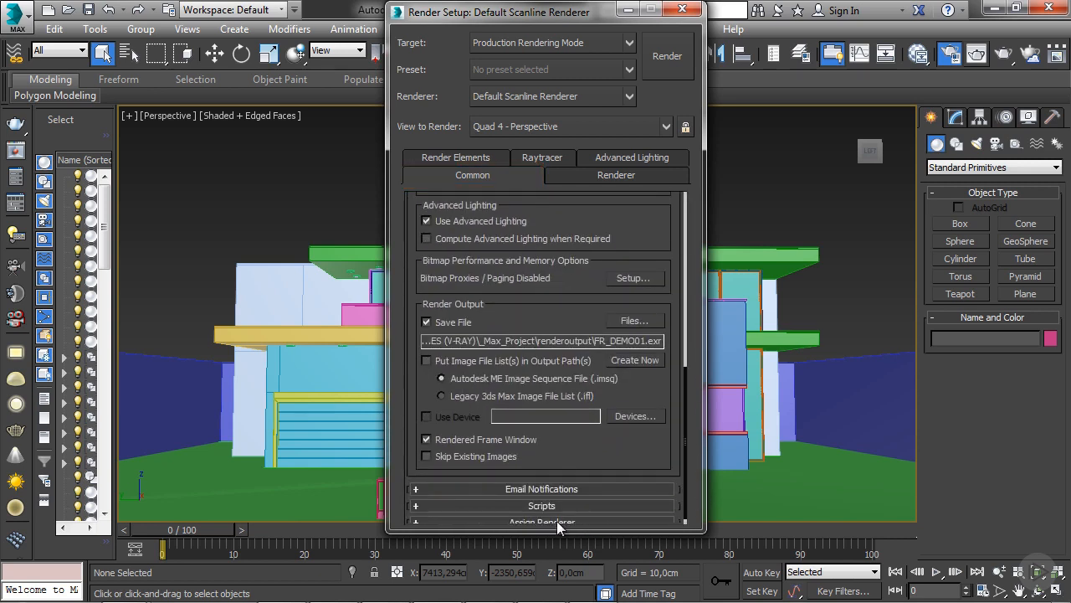
left_click(558, 522)
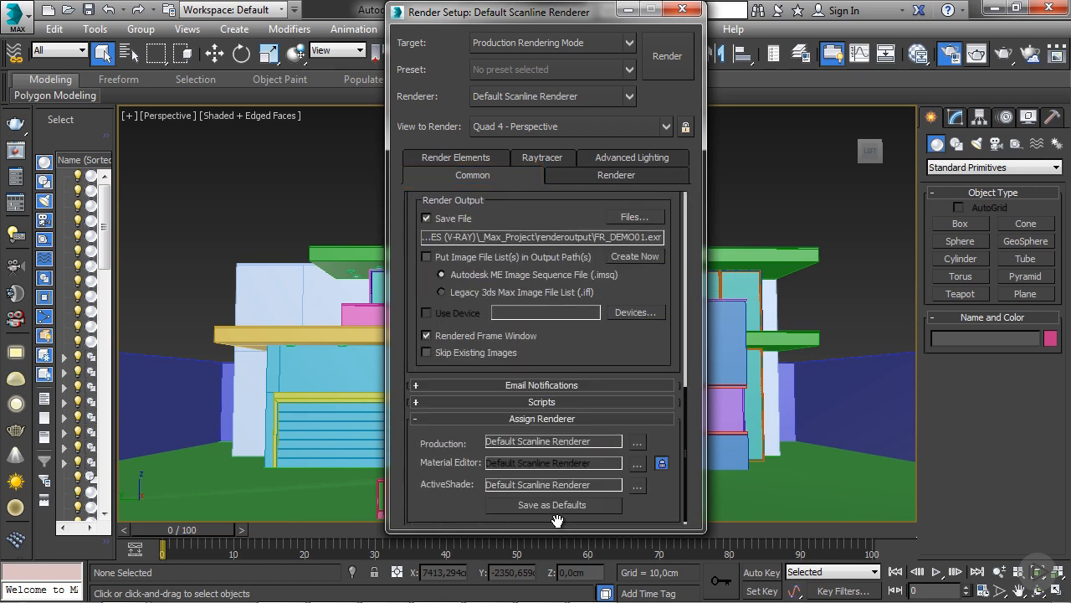
left_click(638, 443)
left_click(471, 200)
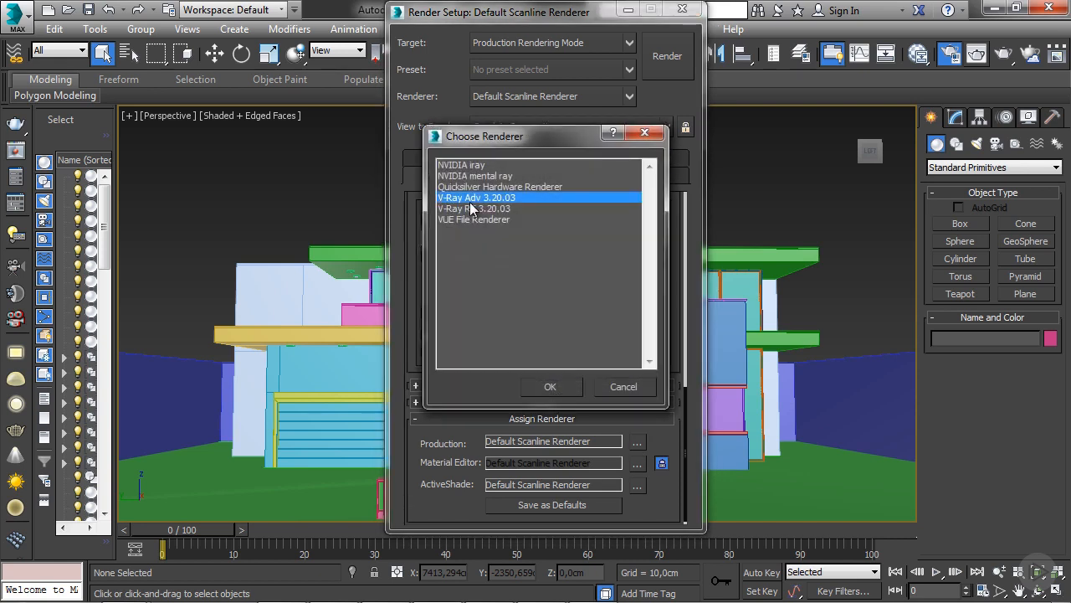
left_click(550, 386)
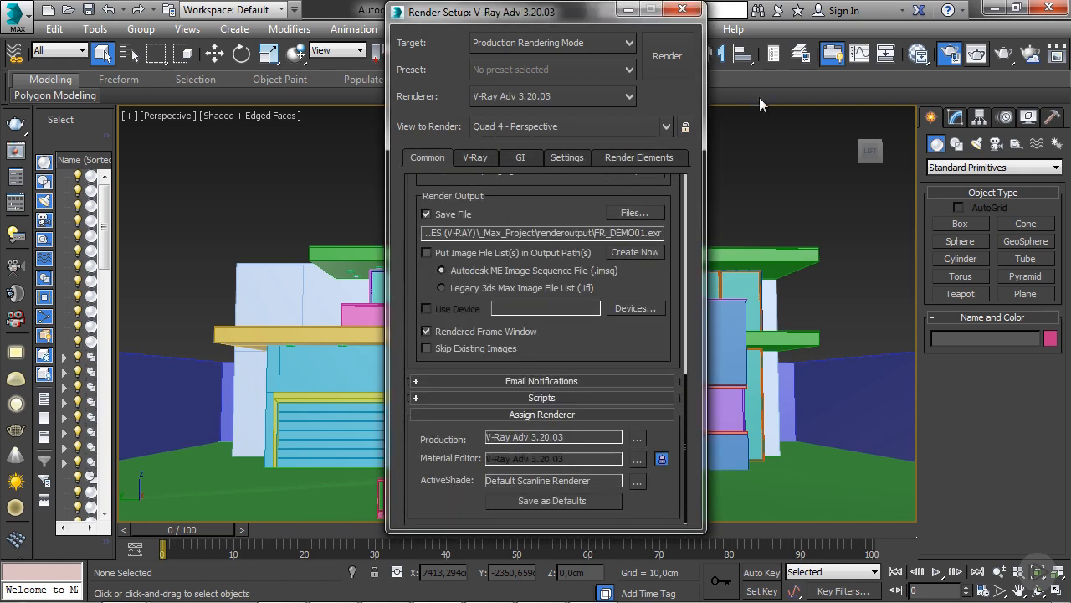
left_click(683, 8)
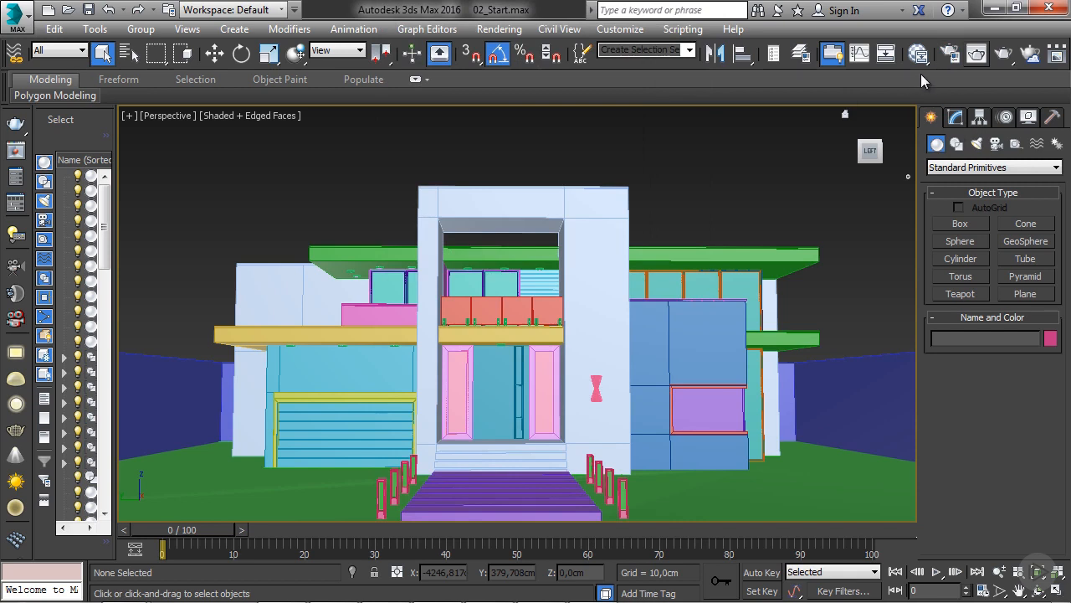
- Create a VRayMtl material in the Slate Material Editor and name it Base
left_click(918, 53)
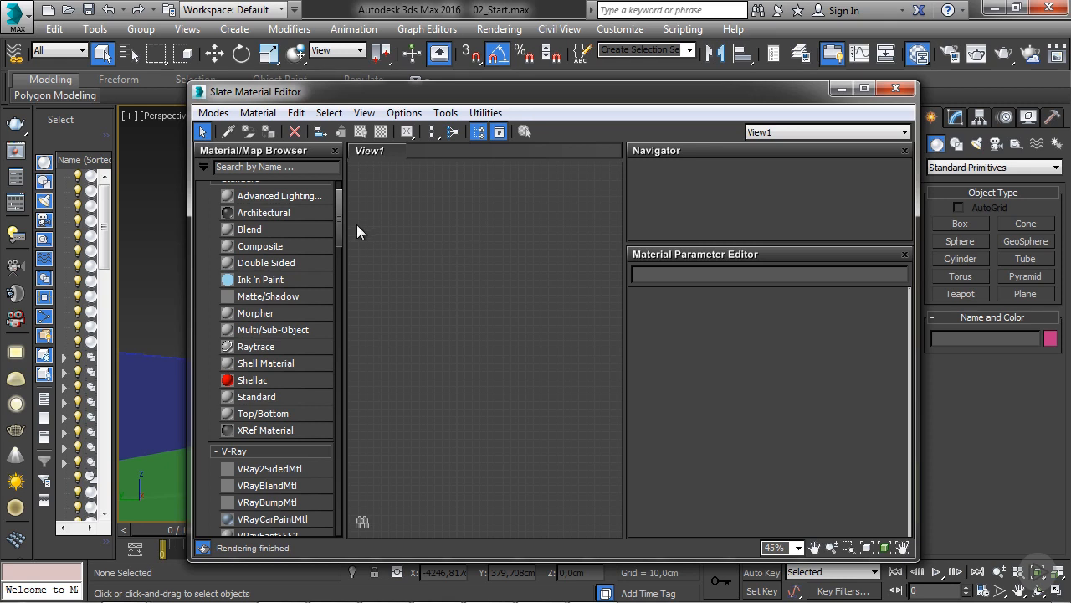
left_click_drag(340, 207, 337, 262)
left_click(226, 359)
left_click_drag(419, 309, 437, 261)
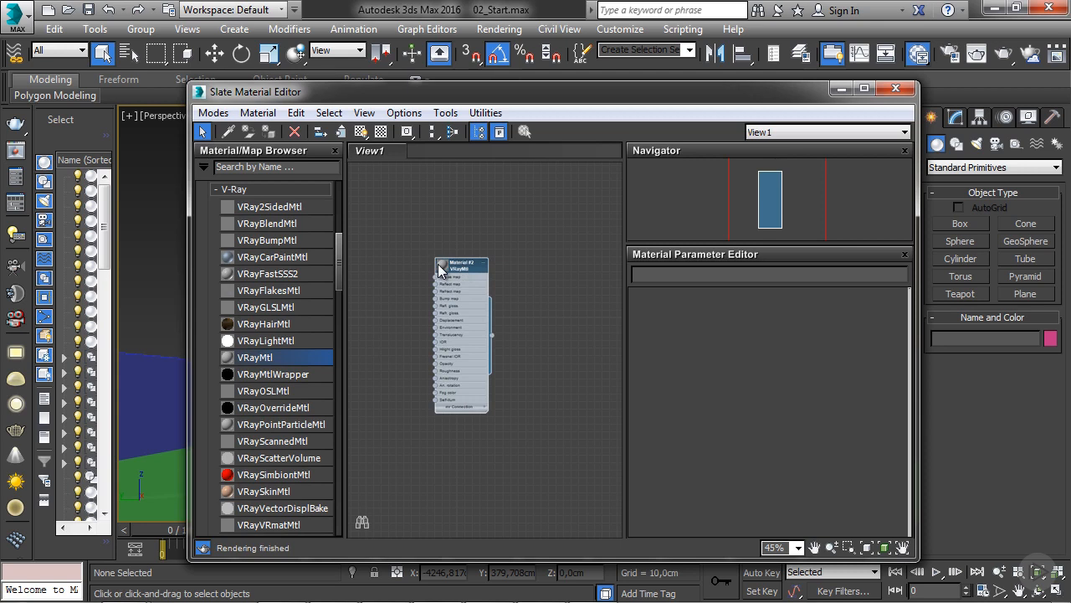
double_click(446, 269)
left_click(743, 277)
type("Base")
key("Return")
scroll(472, 311, "up", 2)
scroll(477, 222, "up", 2)
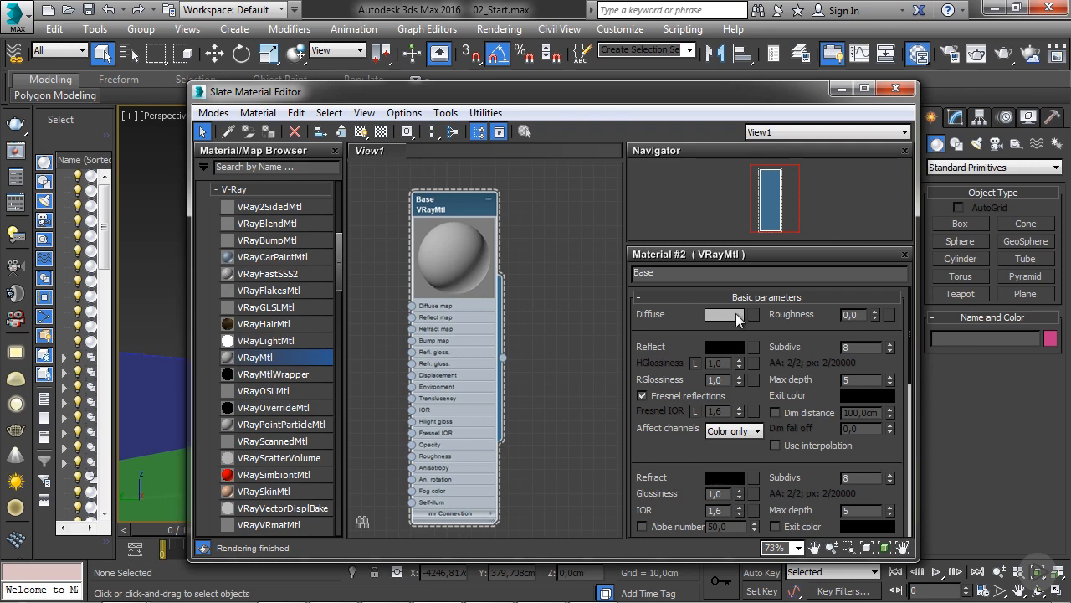
- Set the Base material's diffuse colour to a light grey with value 203 and minimise the material editor
left_click(724, 314)
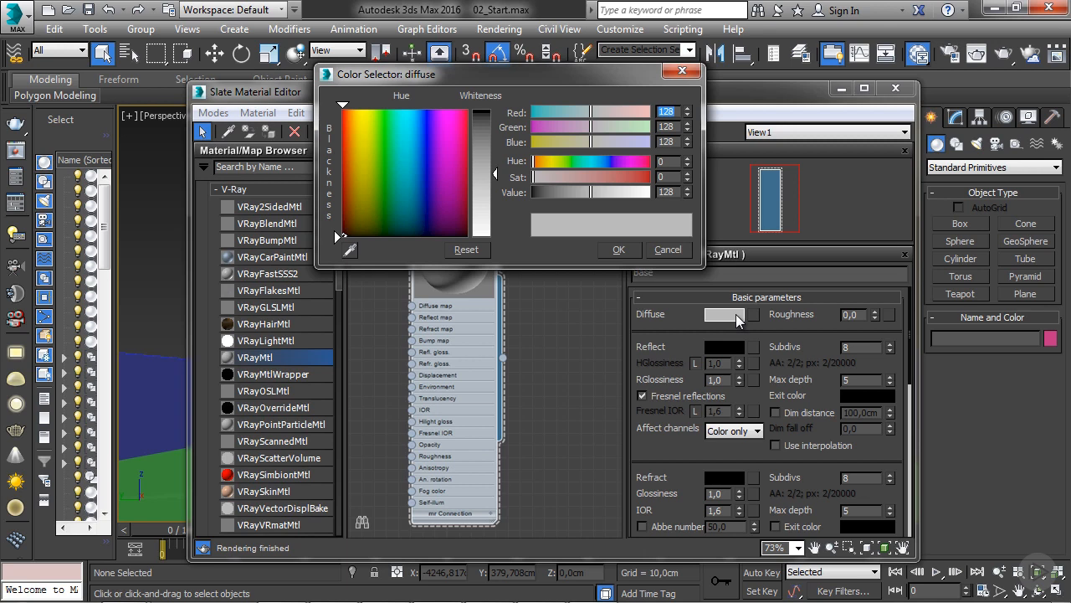
left_click_drag(487, 201, 496, 211)
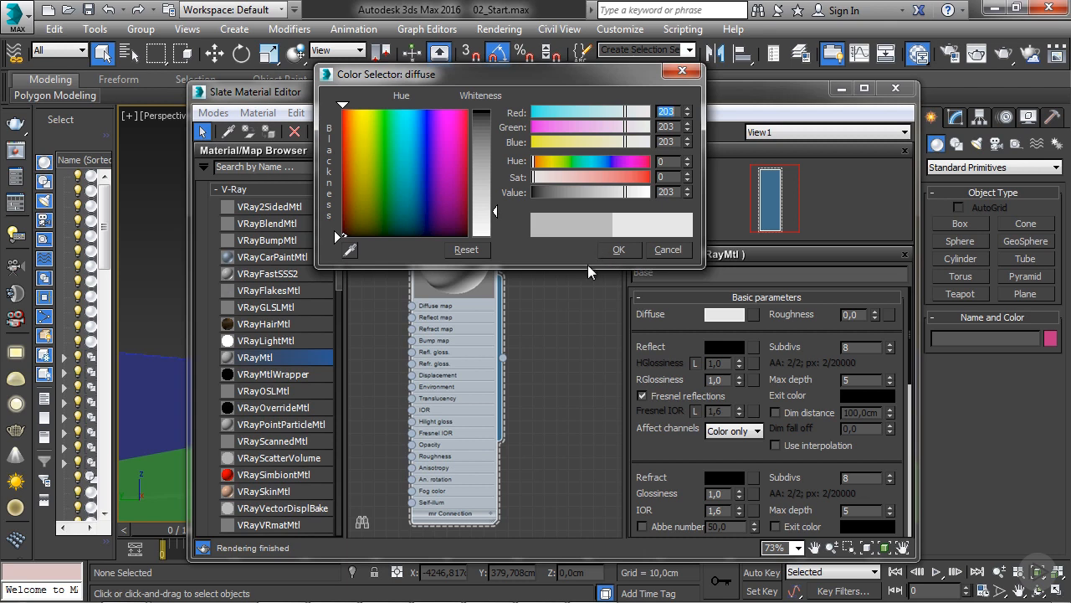
left_click(616, 249)
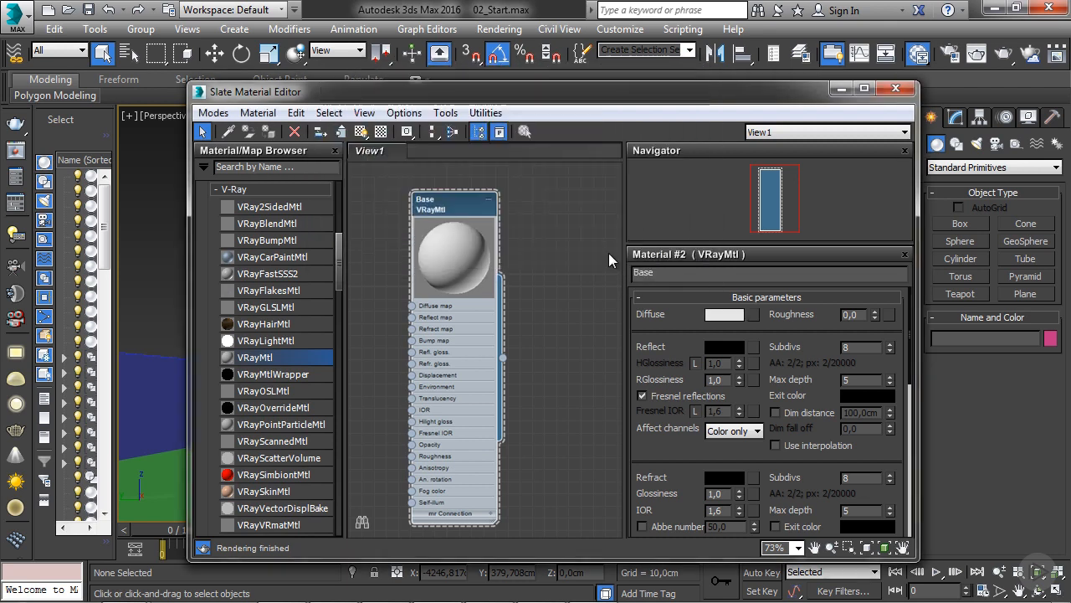
left_click(841, 88)
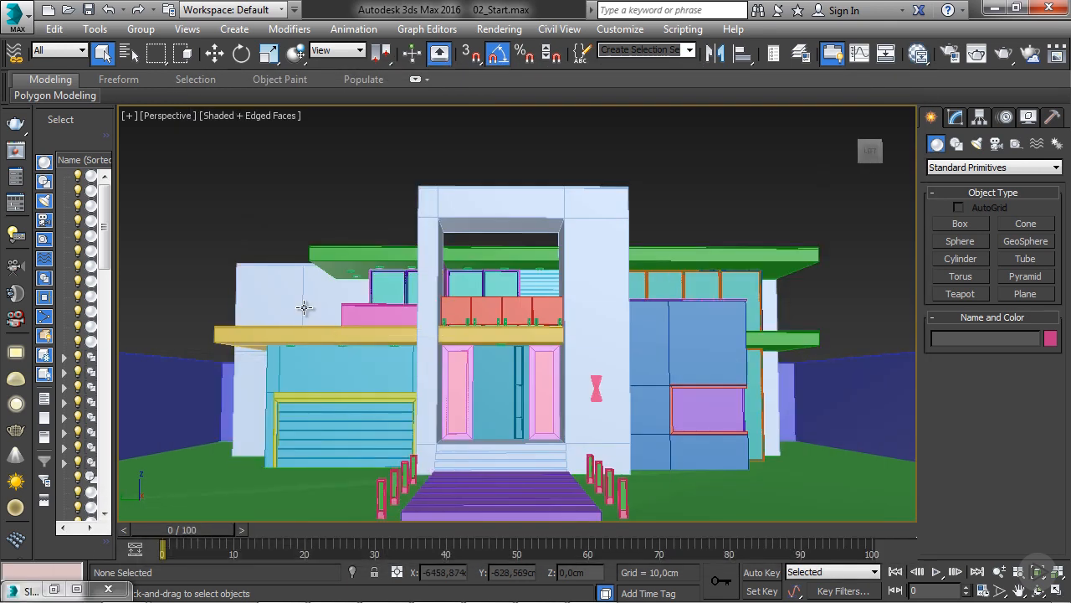
- Select all the house geometry in the wireframe perspective view and assign the Base material to it
key("alt+w")
left_click(243, 246)
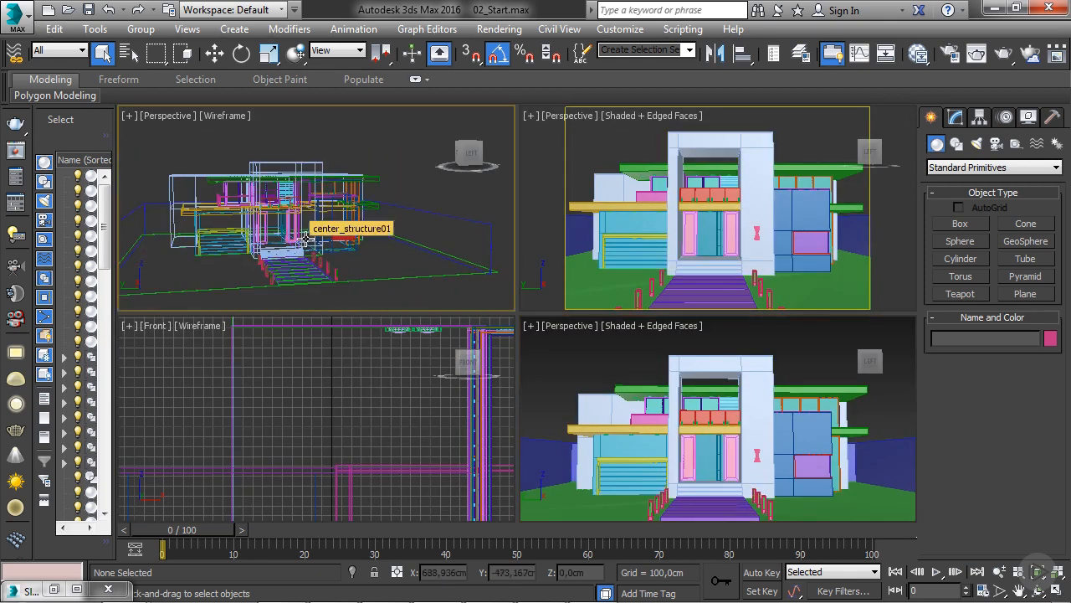
key("alt+w")
scroll(309, 231, "down", 4)
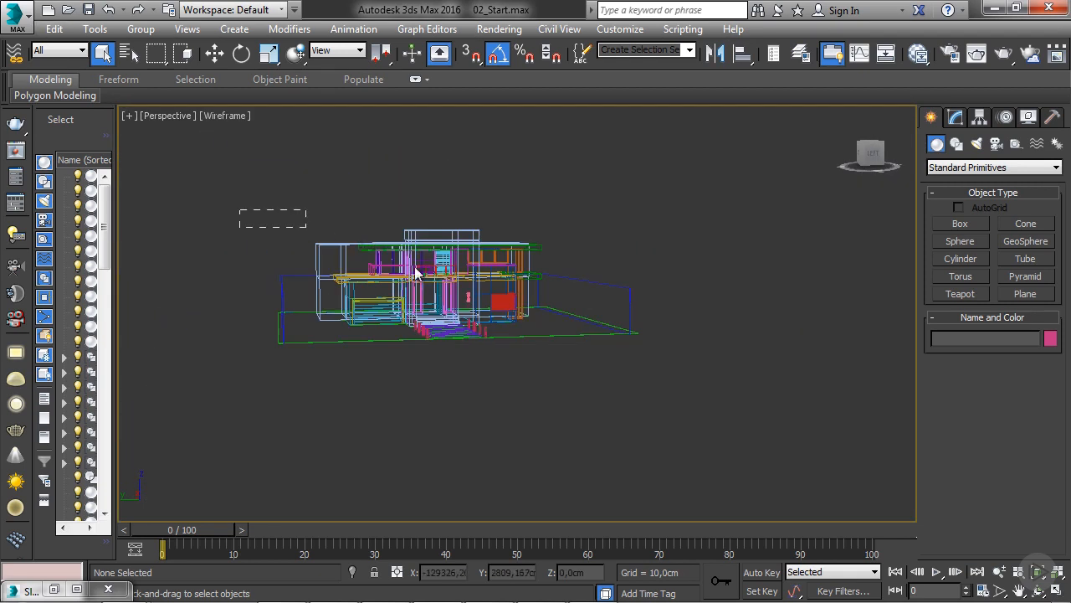
left_click_drag(679, 398, 678, 399)
left_click(921, 55)
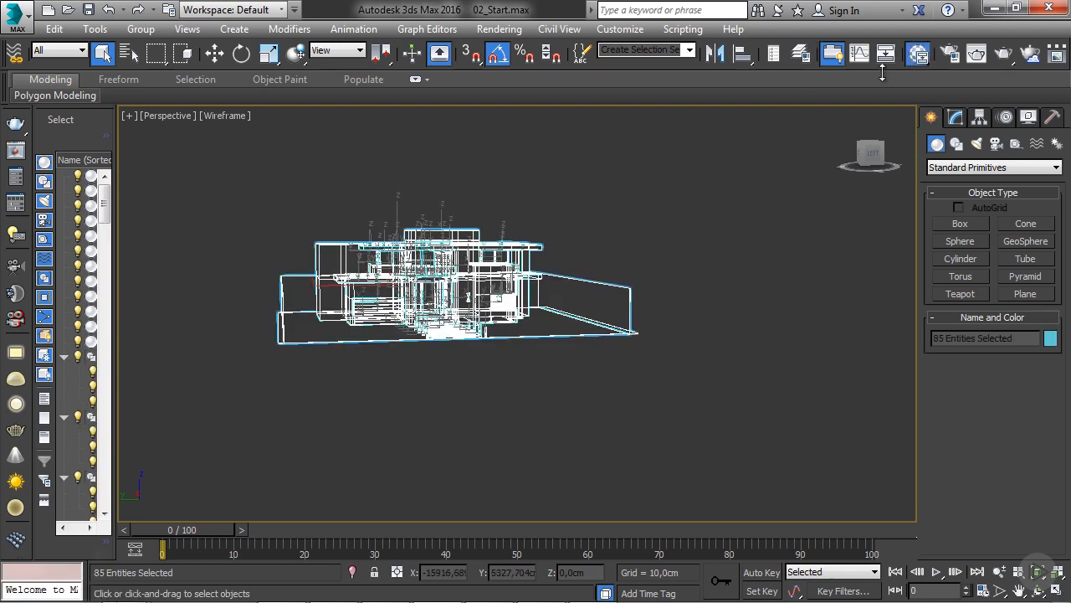
left_click(267, 131)
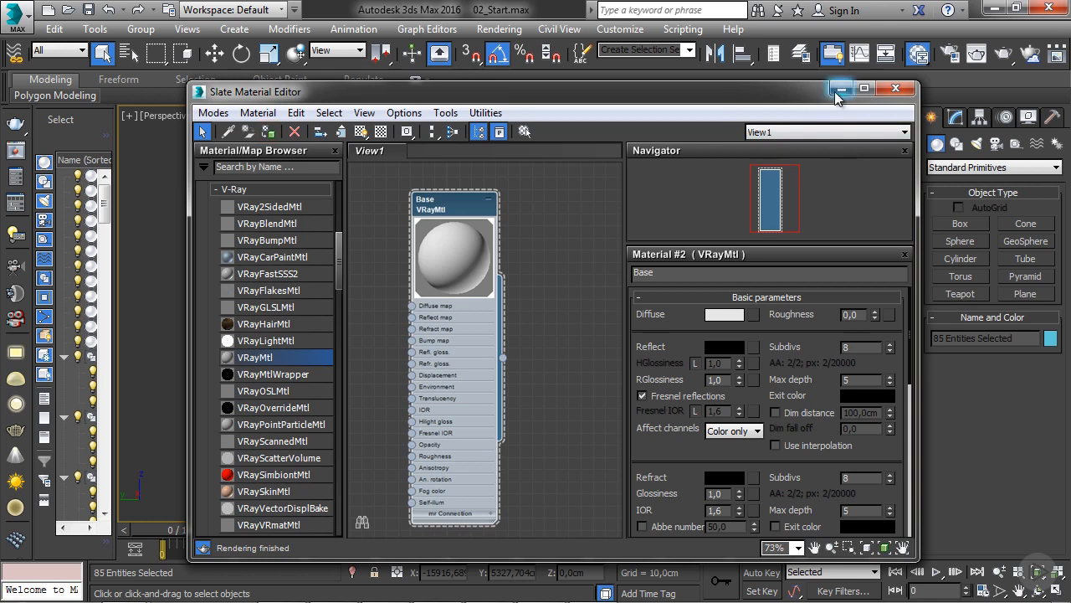
left_click(838, 89)
- Return to the maximised shaded perspective view of the house and clear the selection
key("alt+w")
right_click(577, 438)
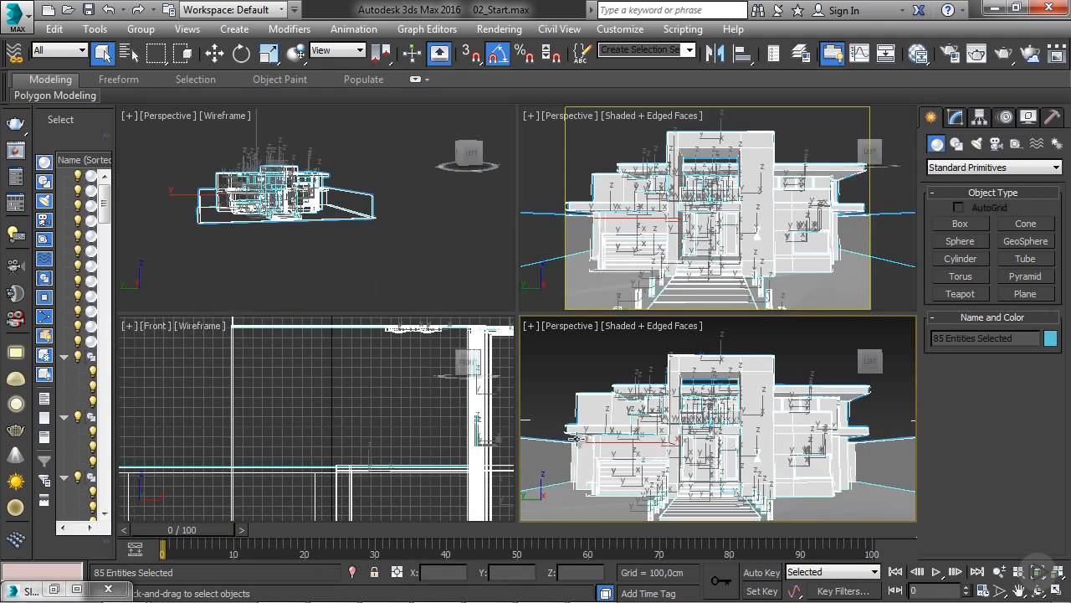
key("alt+w")
left_click(316, 189)
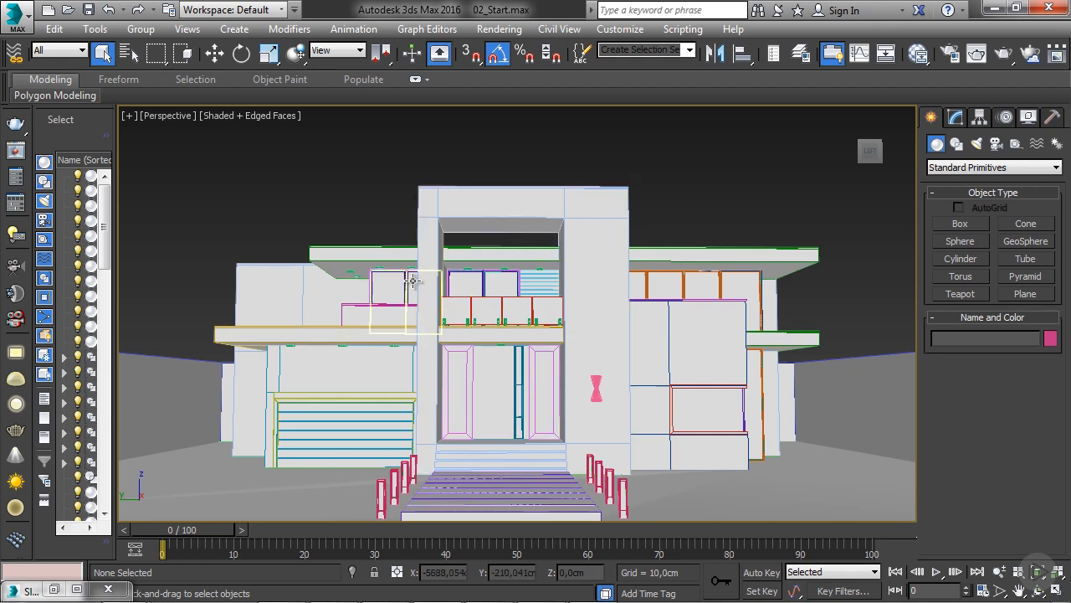
- Add a second VRayMtl material below the Base node and name it Glass
left_click(918, 54)
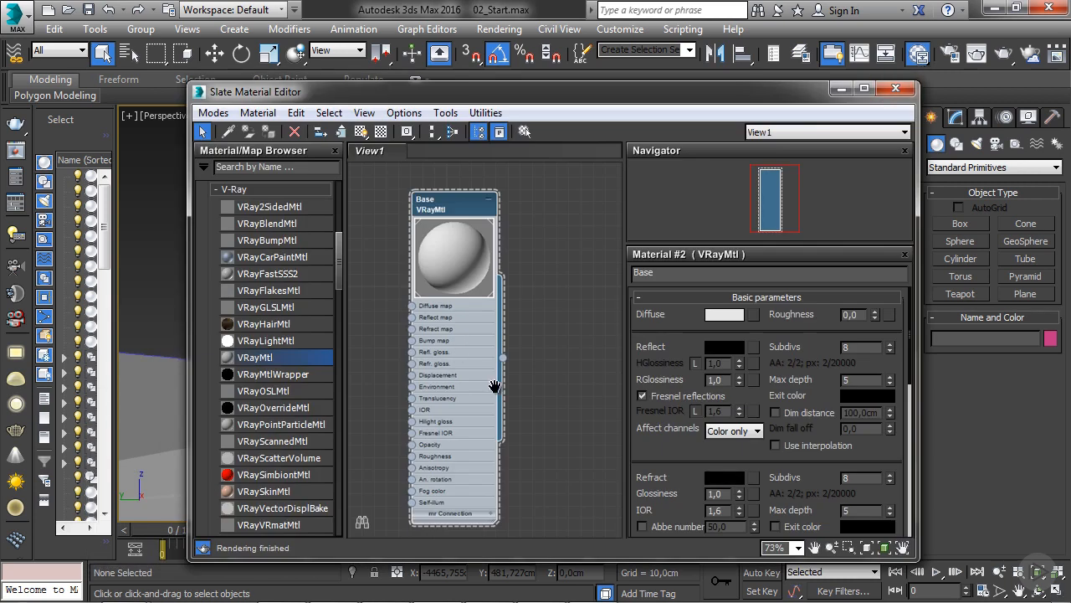
middle_click_drag(461, 382, 479, 180)
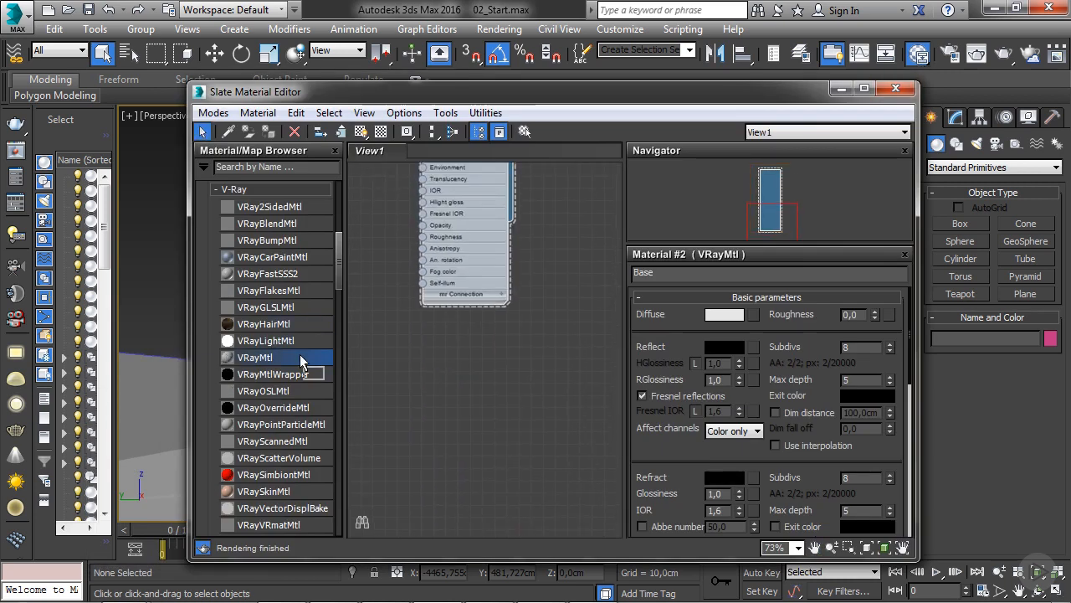
left_click_drag(247, 355, 466, 339)
double_click(446, 341)
double_click(715, 279)
type("Glass")
key("Return")
left_click_drag(694, 502, 677, 434)
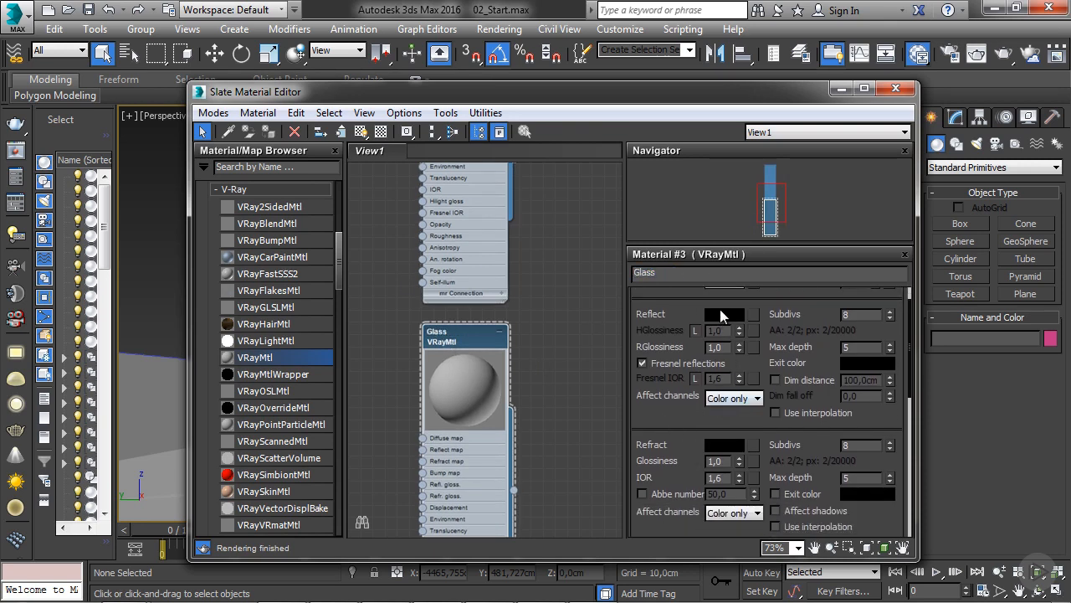
- Set the Glass material's reflection and refraction colours to pure white and show the background in its preview
left_click(724, 316)
left_click_drag(493, 114, 497, 238)
left_click(623, 246)
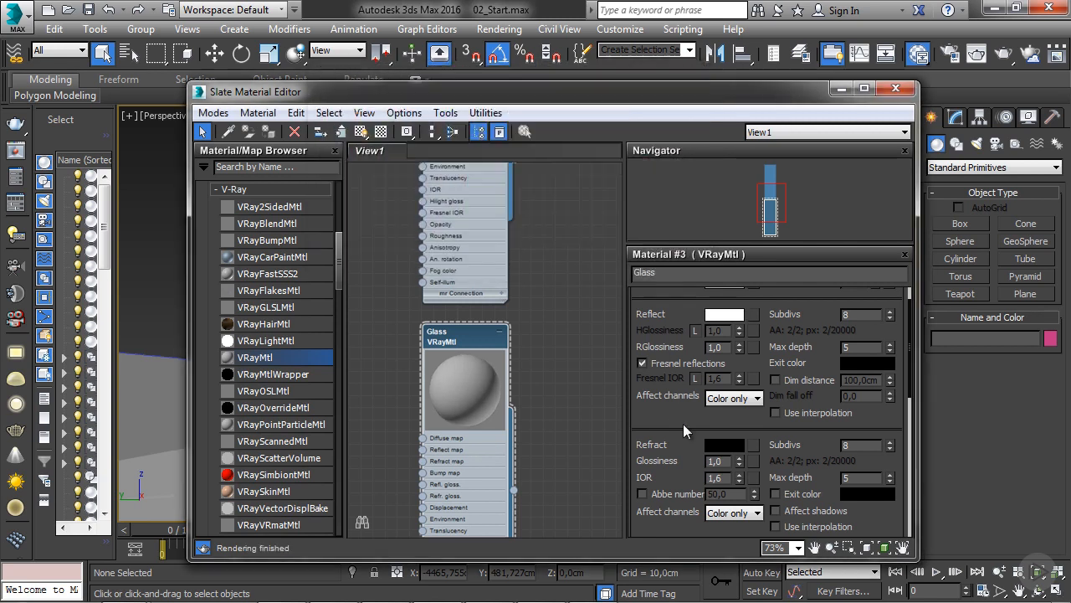
left_click(721, 445)
left_click_drag(489, 107, 513, 240)
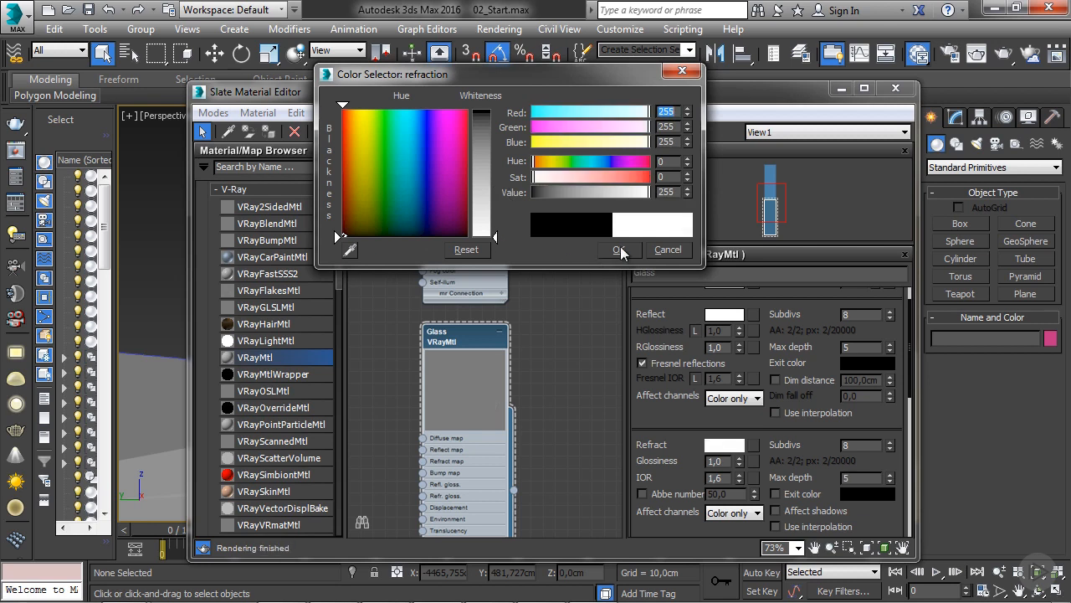
left_click(618, 250)
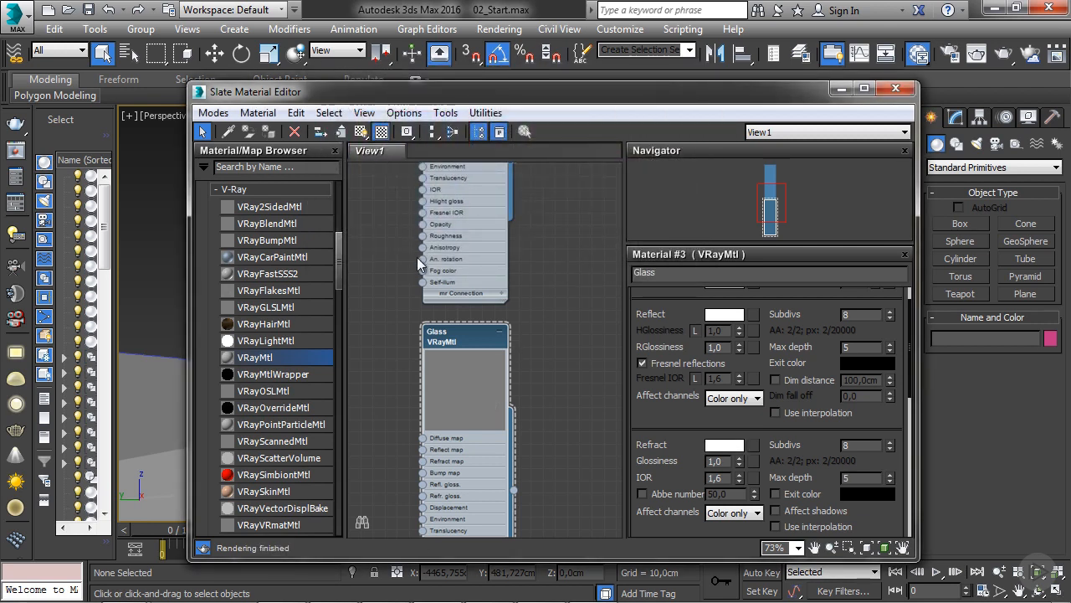
left_click(841, 88)
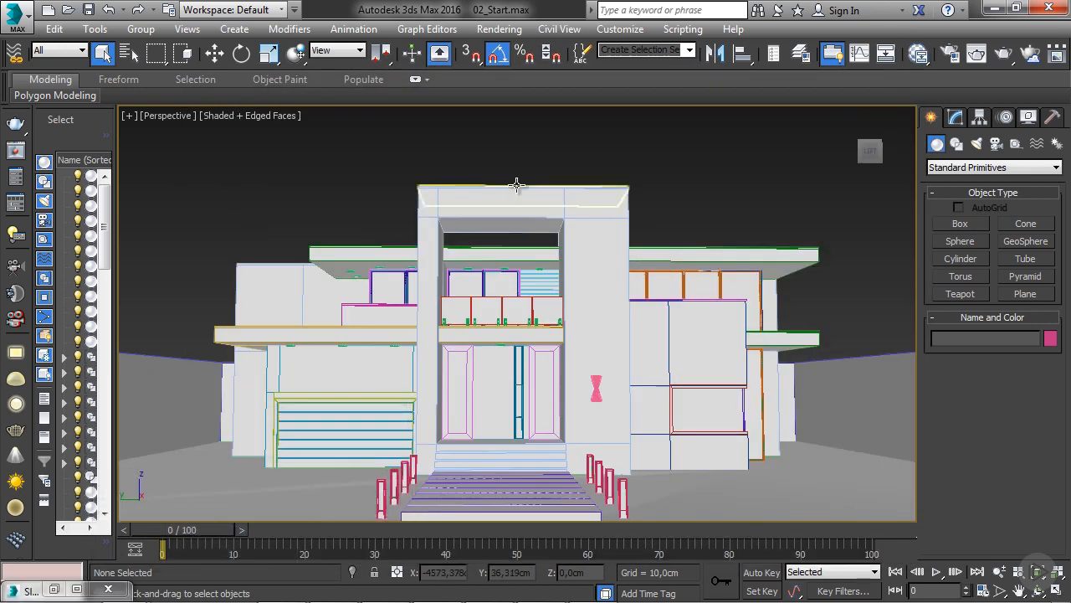
- Select the objects from glass_frame_side_lower01 through glass_upper_level_central003 by name and assign the Glass material to them
left_click(485, 288)
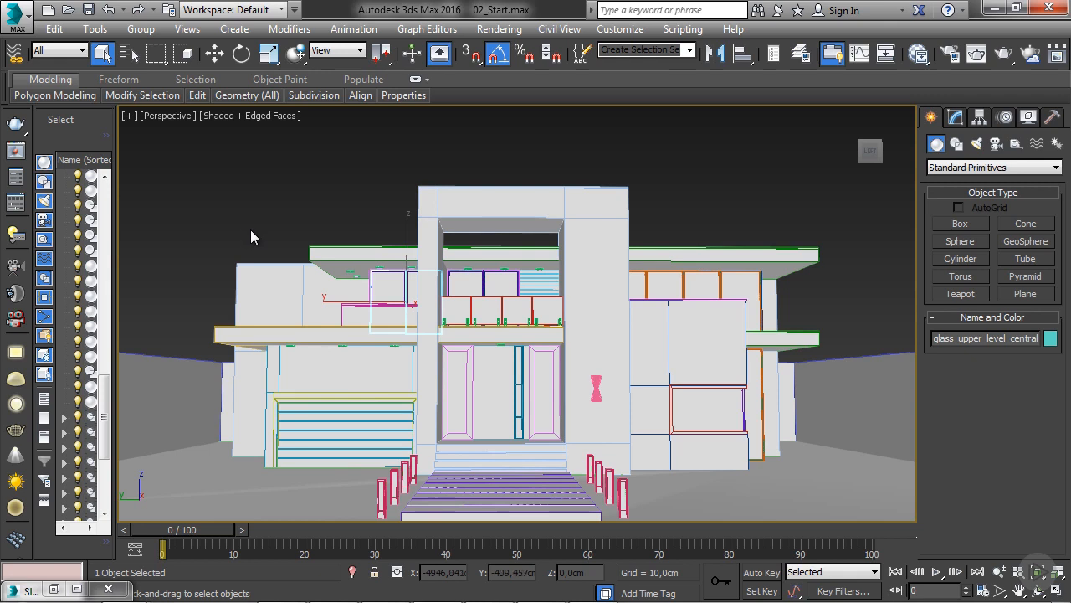
left_click(128, 52)
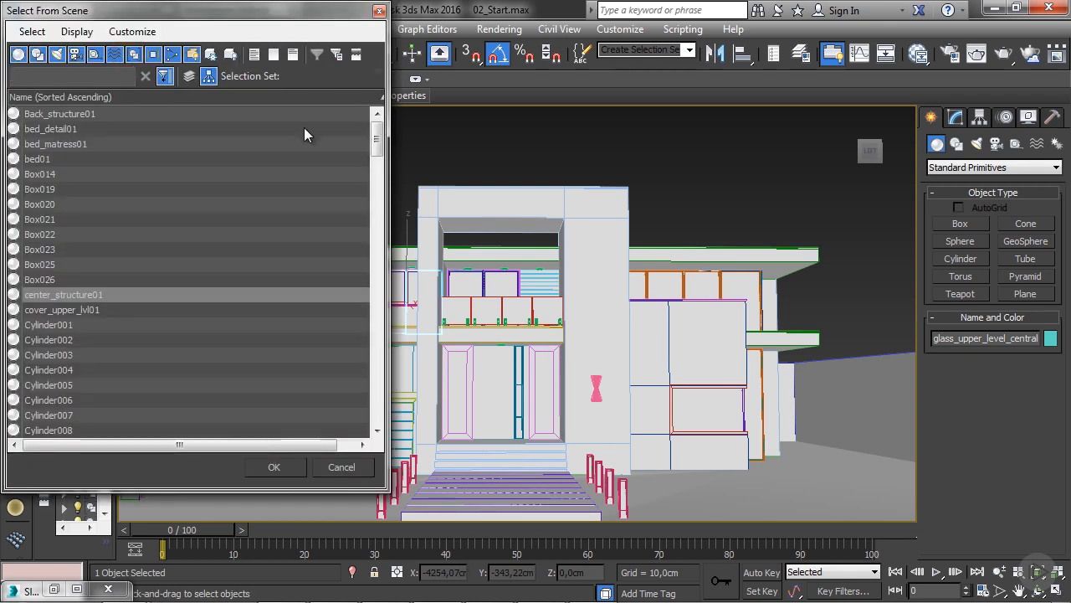
left_click_drag(376, 138, 257, 211)
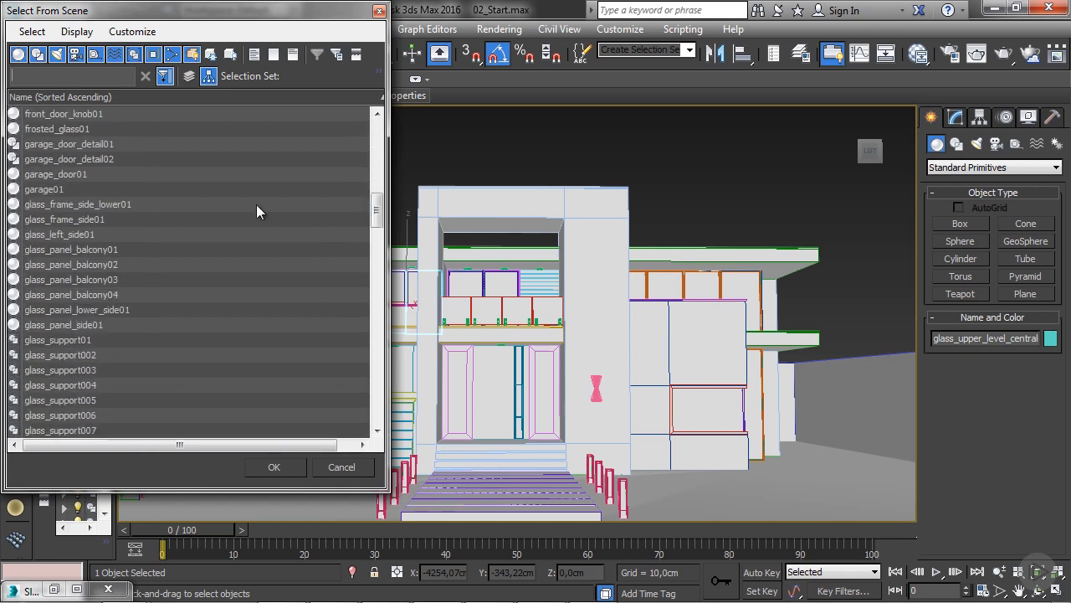
left_click(46, 206)
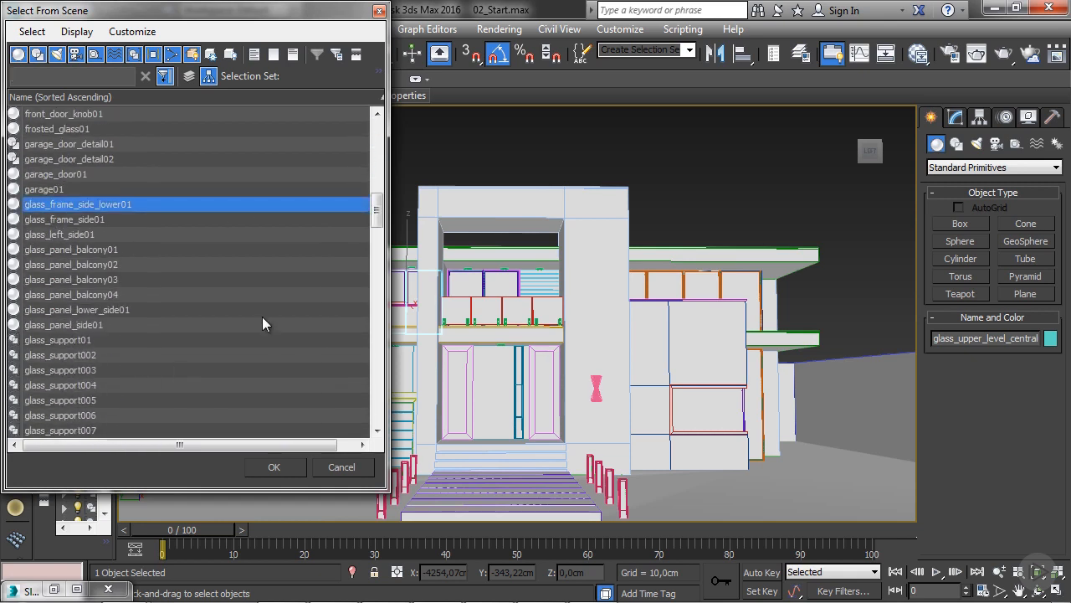
left_click_drag(378, 217, 379, 232)
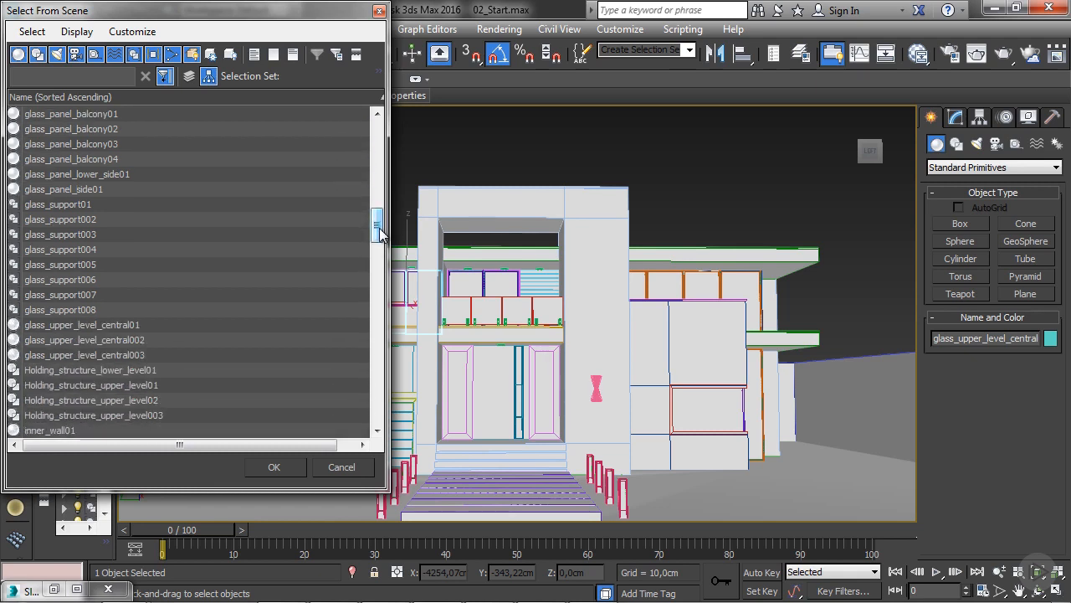
left_click(41, 349, "shift")
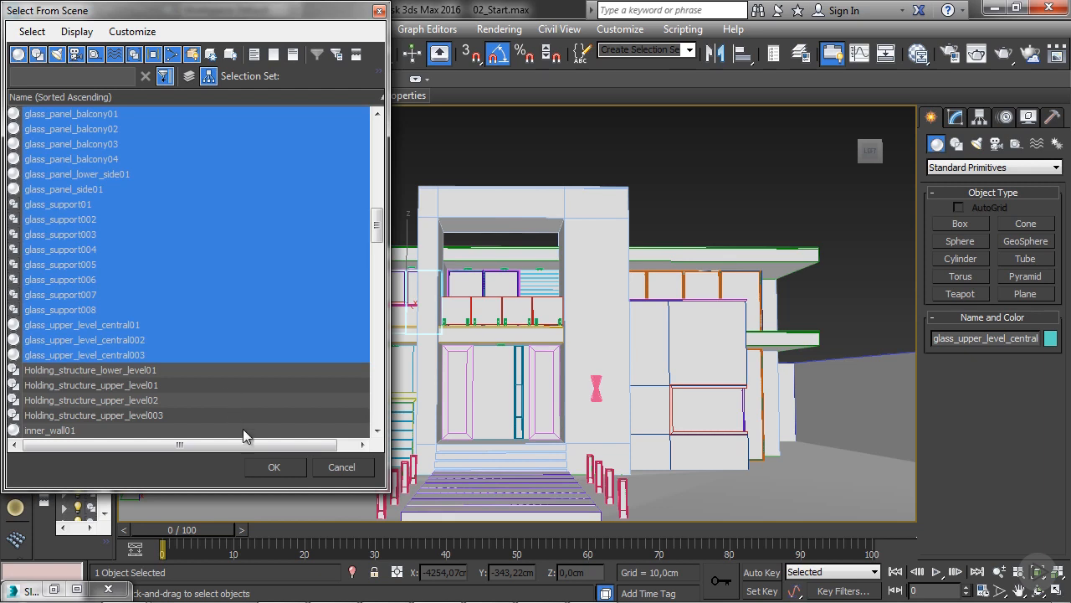
left_click(275, 467)
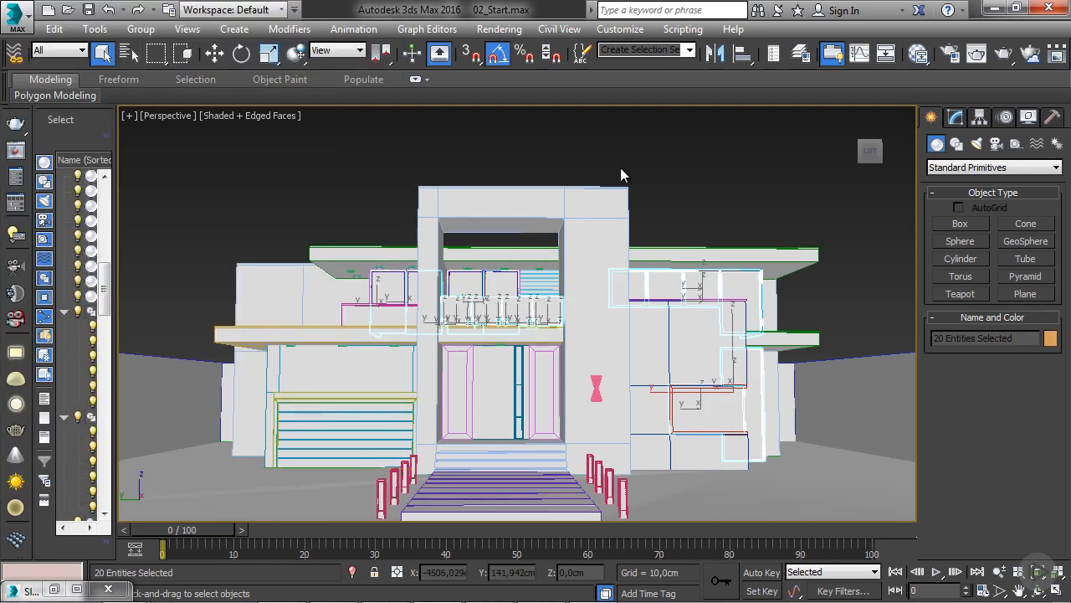
left_click(919, 54)
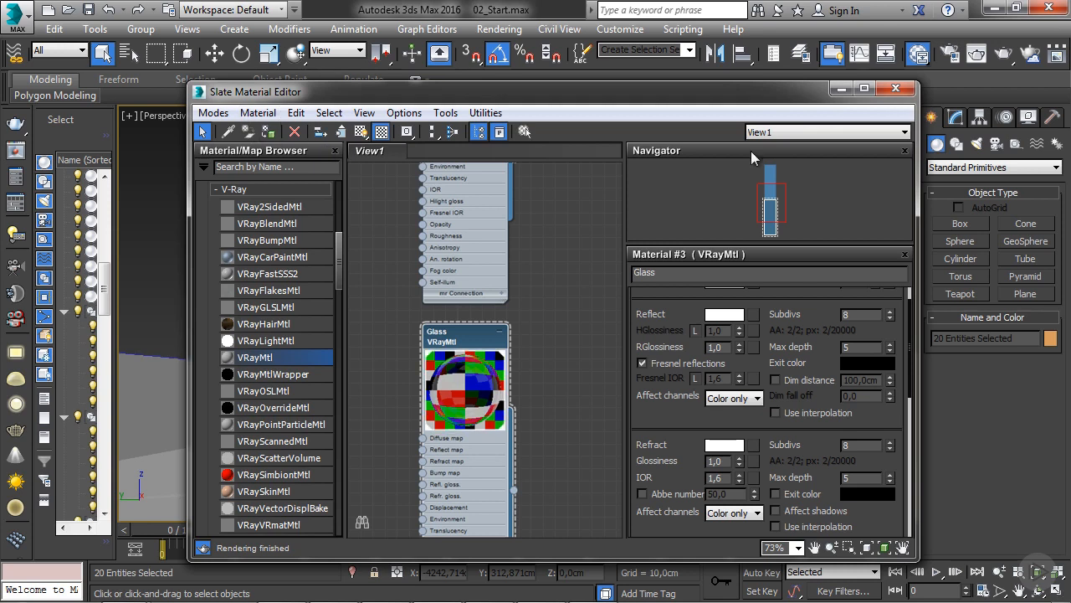
left_click(841, 89)
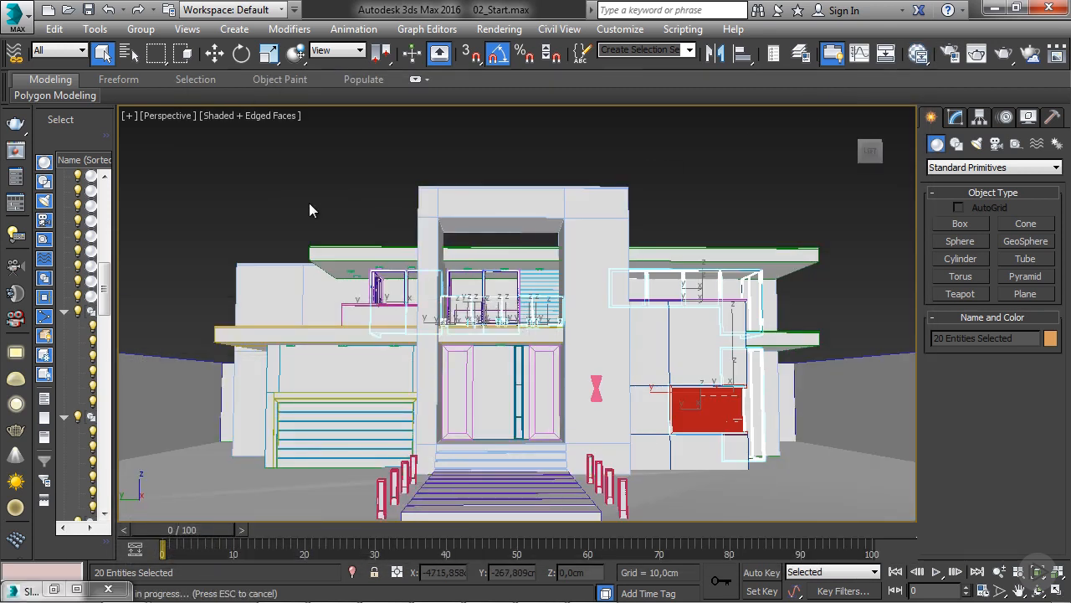
- Assign the Glass material to the frosted glass panels of the entrance door and clear the selection
left_click(315, 205)
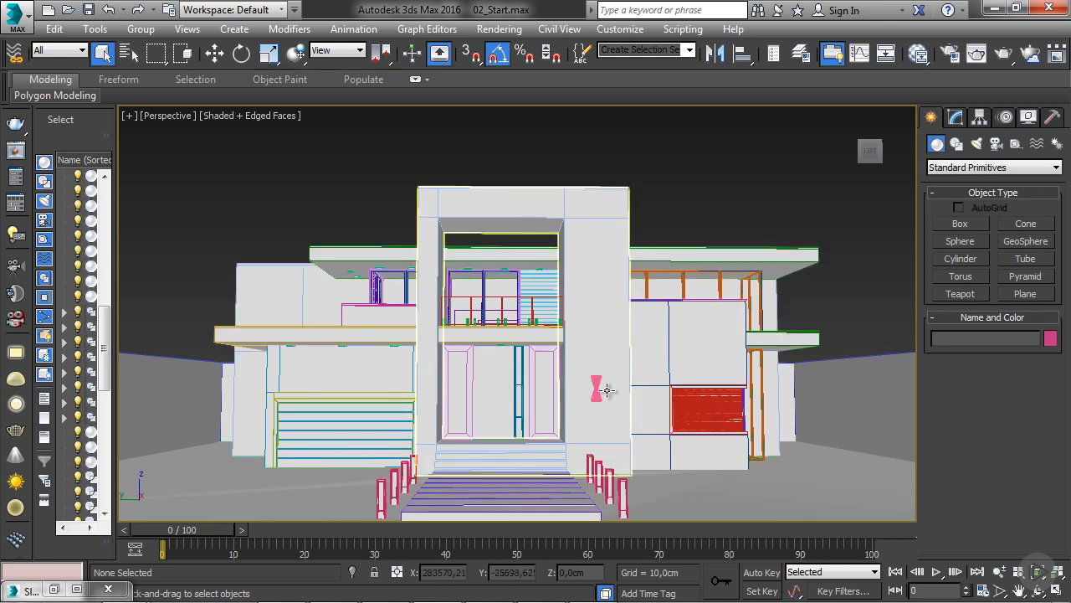
left_click(461, 390)
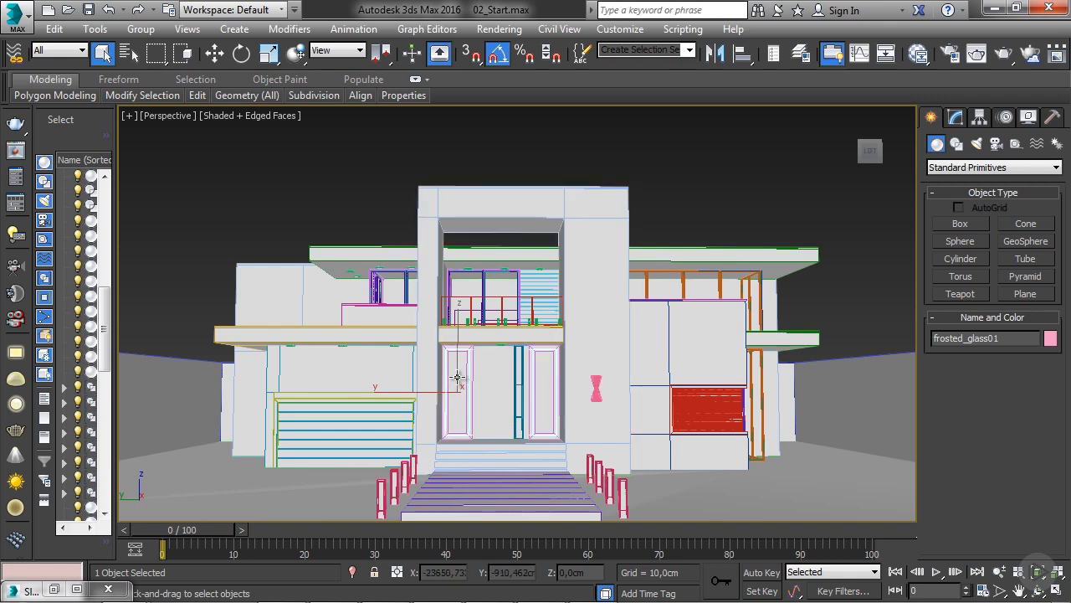
left_click(920, 54)
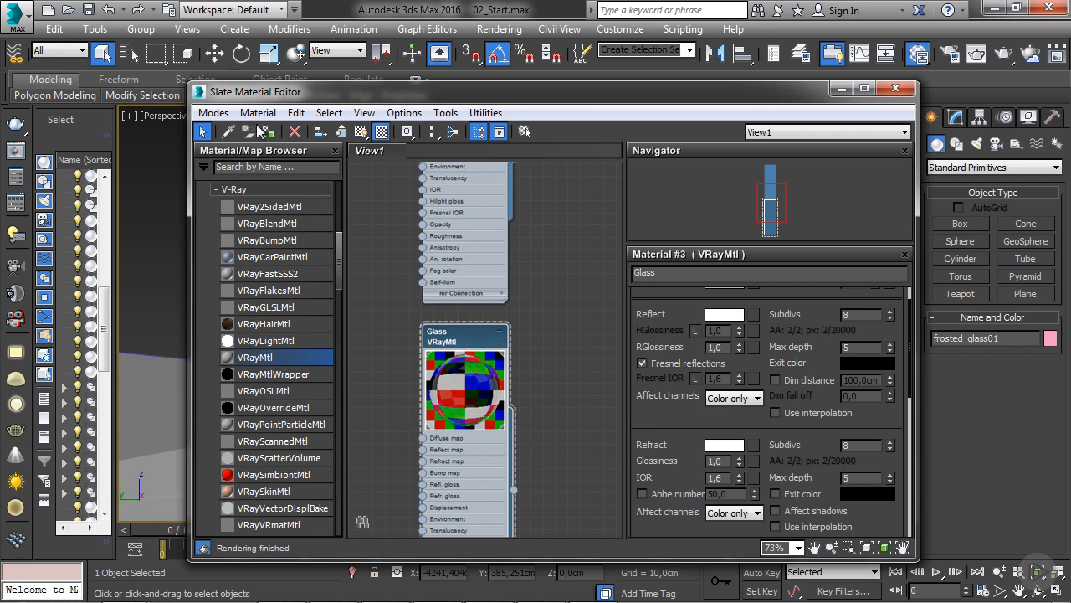
left_click(895, 89)
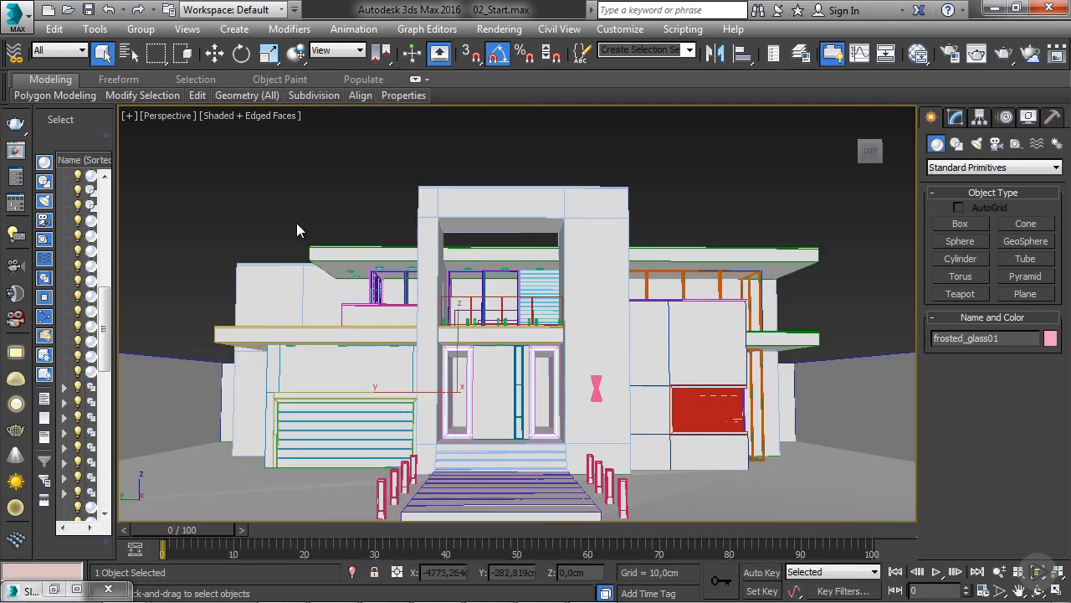
left_click(256, 216)
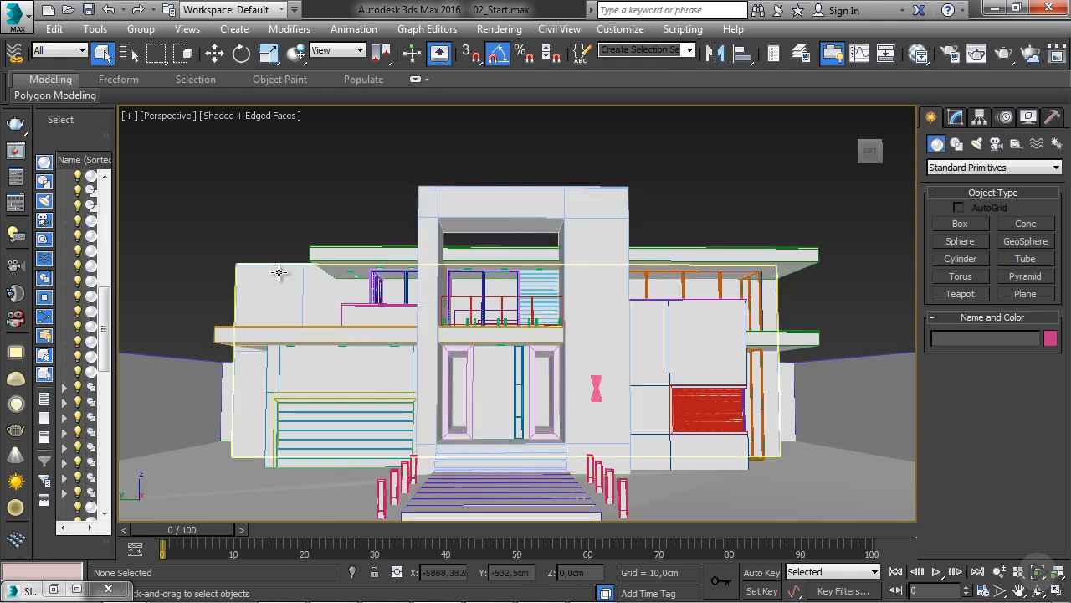
- Create a Daylight system with its compass on the ground in front of the house, beside the entrance steps
key("alt+w")
left_click(293, 230)
key("alt+w")
middle_click_drag(381, 211, 419, 241)
scroll(419, 240, "down", 3)
middle_click_drag(553, 263, 427, 341, "alt")
scroll(427, 342, "up", 5)
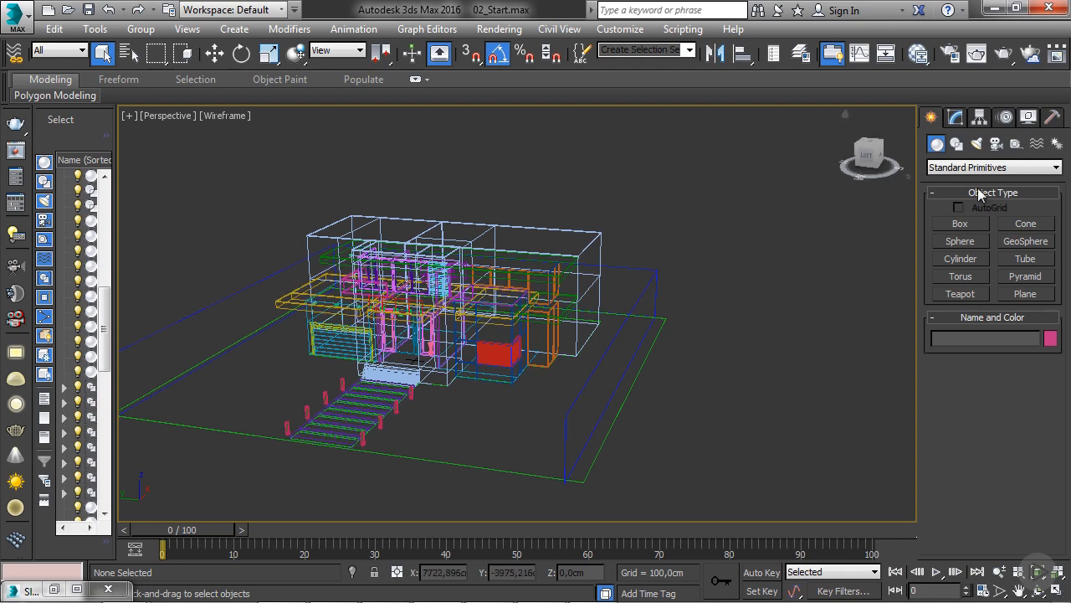
left_click(1058, 145)
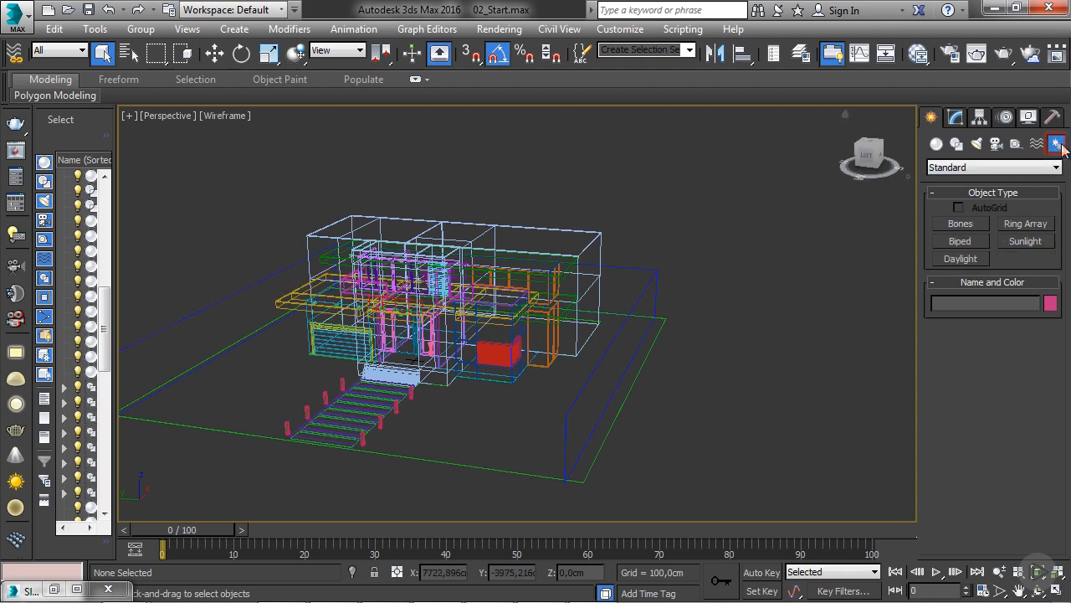
left_click(961, 259)
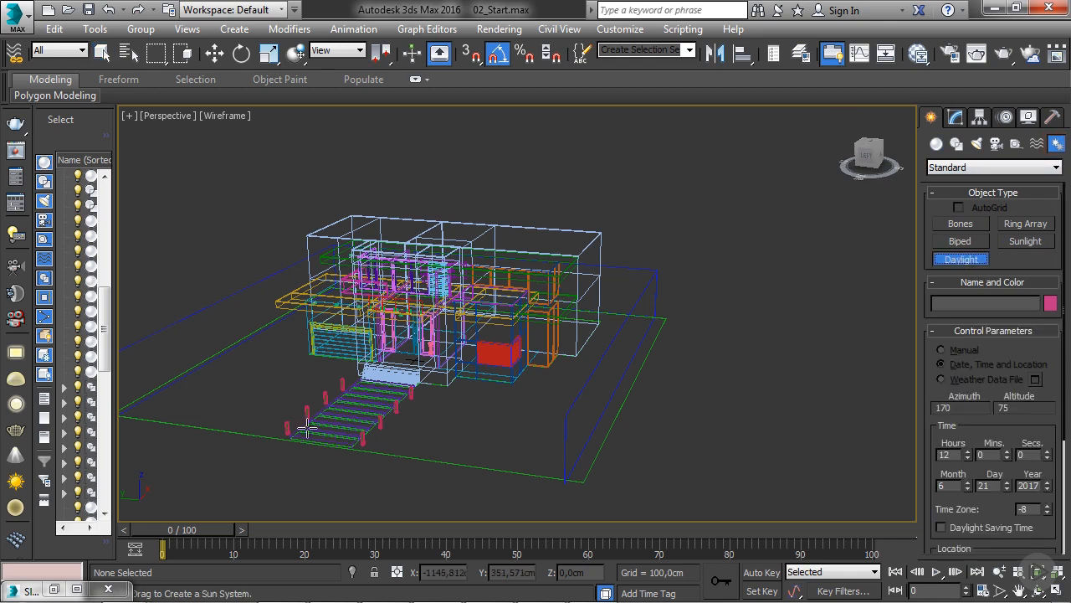
left_click_drag(494, 405, 499, 409)
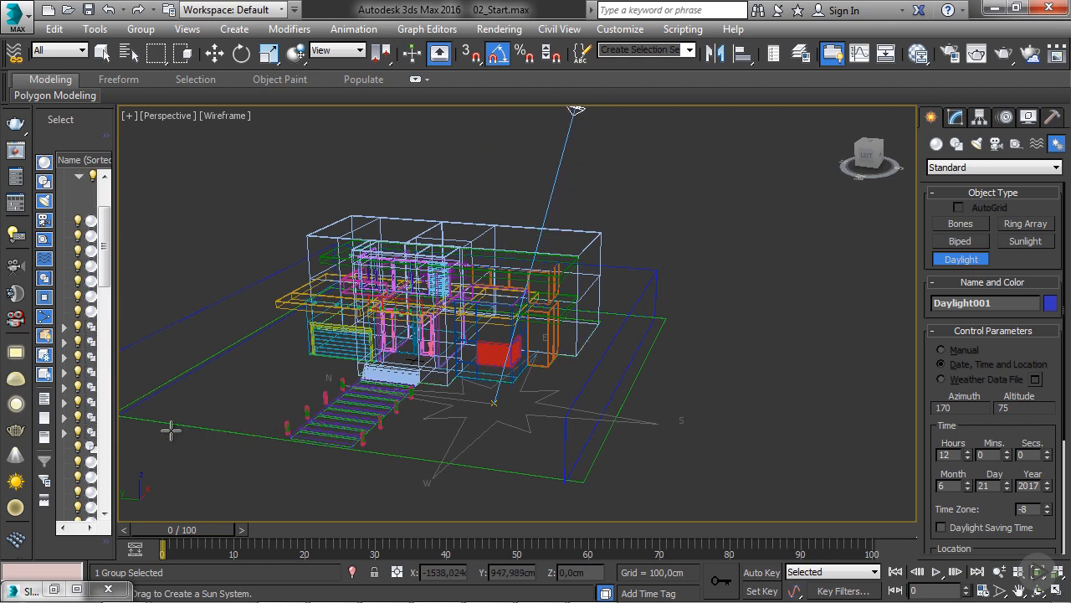
right_click(244, 444)
- Raise the Daylight system's orbital scale to about 2406 cm to move the sun farther from the house
middle_click_drag(350, 415, 467, 399, "alt")
scroll(467, 398, "down", 2)
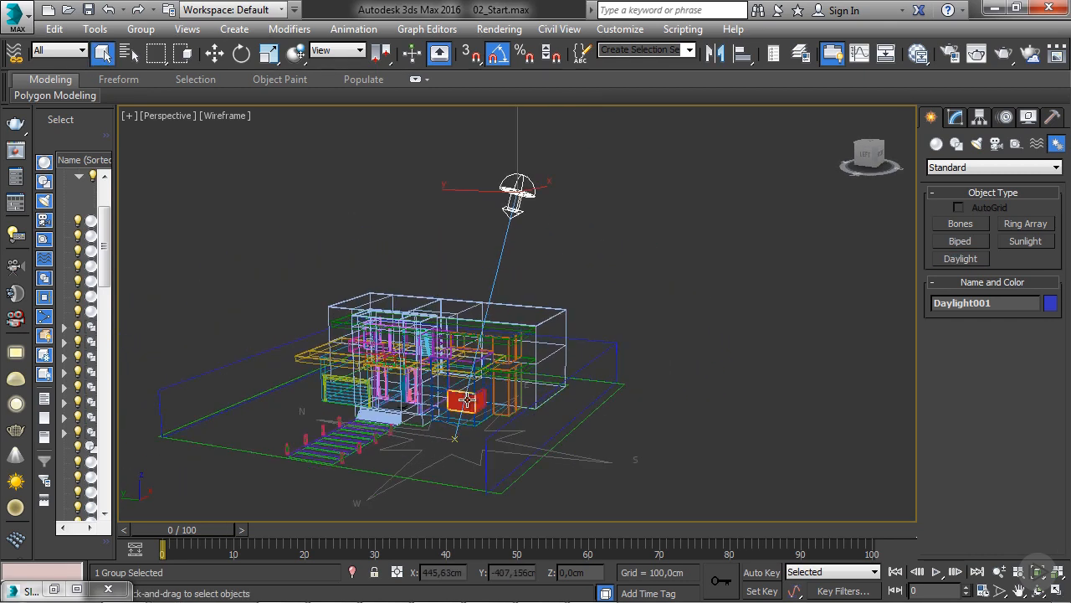
middle_click_drag(460, 280, 490, 282, "alt")
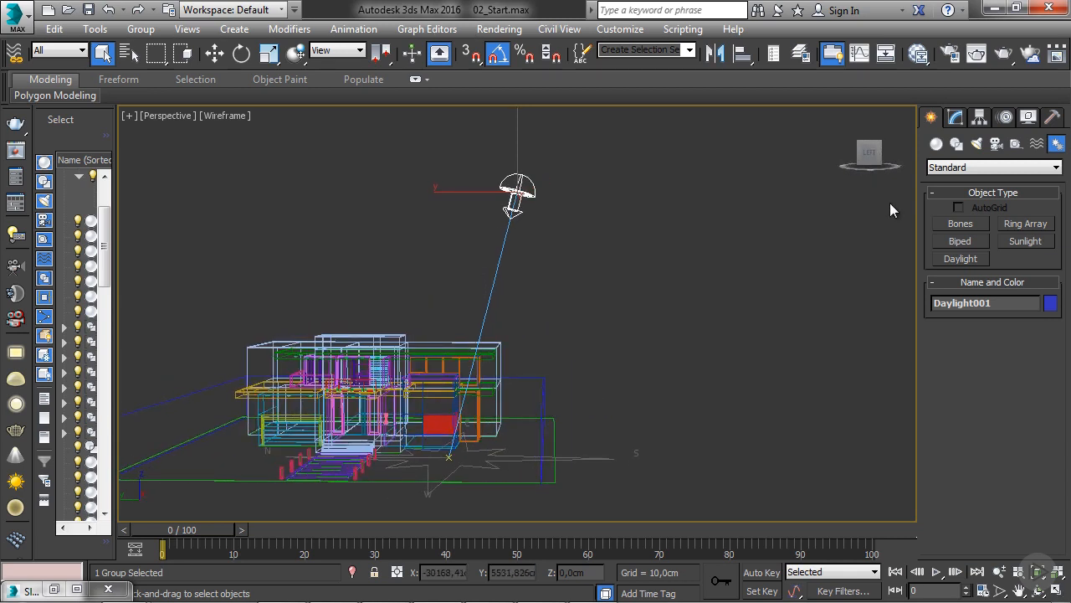
left_click(955, 118)
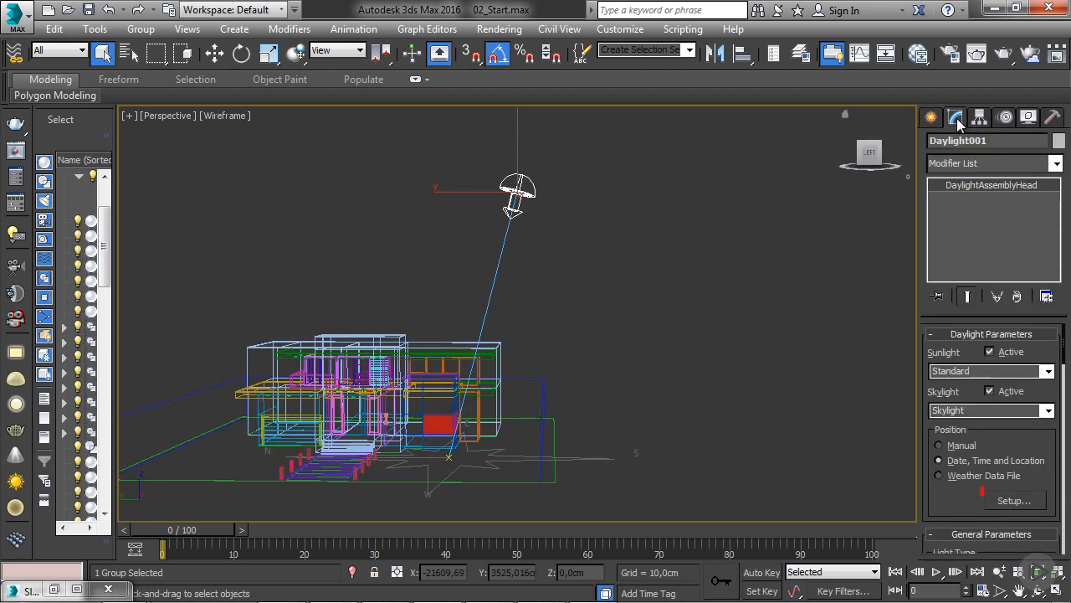
left_click(1004, 499)
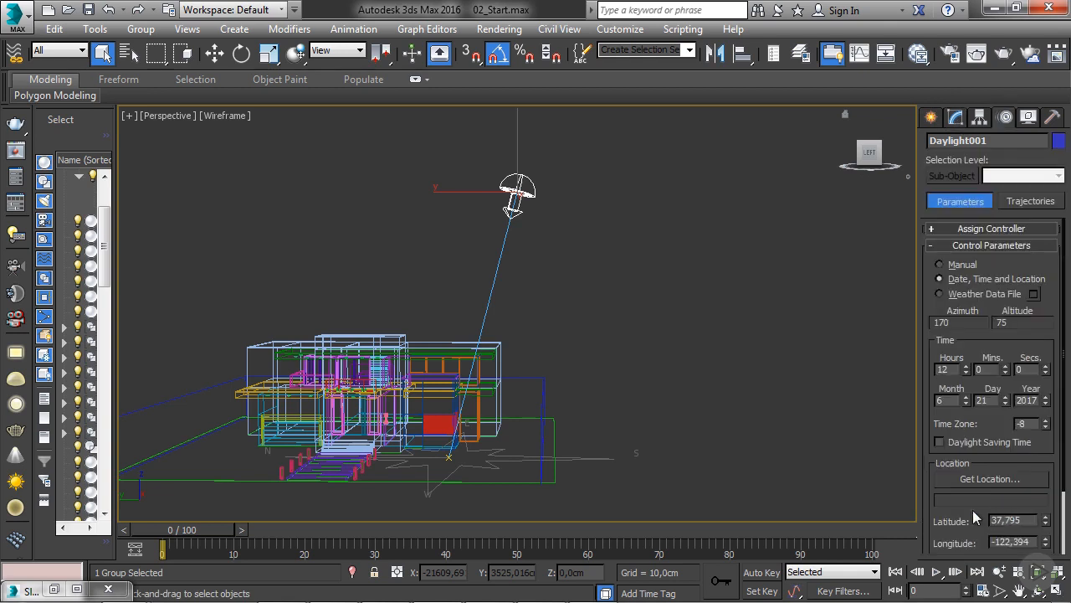
left_click_drag(953, 519, 963, 337)
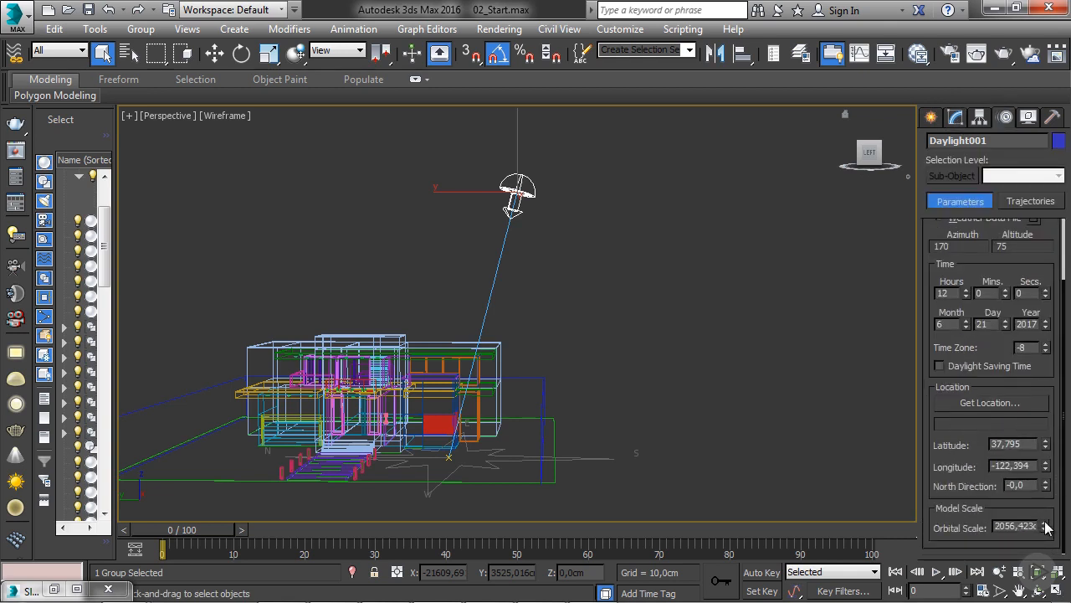
left_click_drag(1045, 527, 1050, 502)
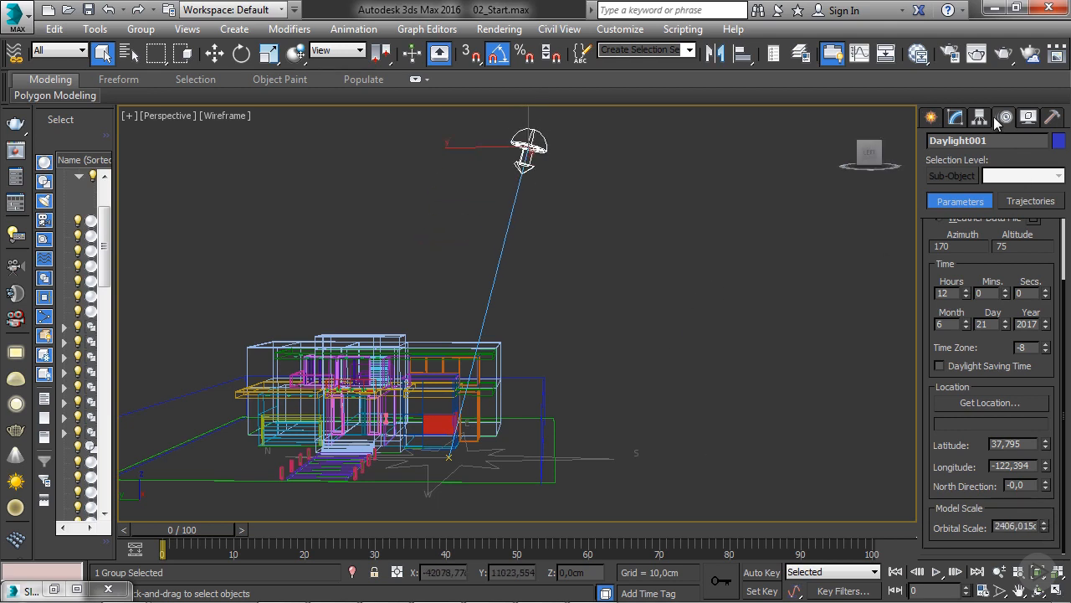
- Set the daylight's sunlight to VRaySun with an automatic VRaySky environment map, and its skylight to <No Skylight>
left_click(955, 122)
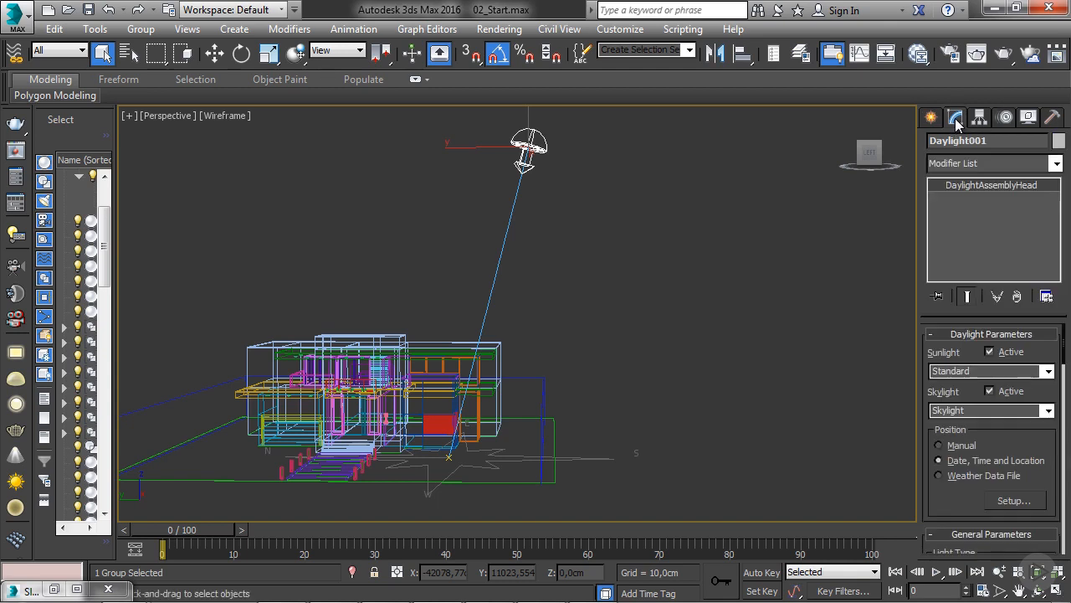
left_click(1050, 370)
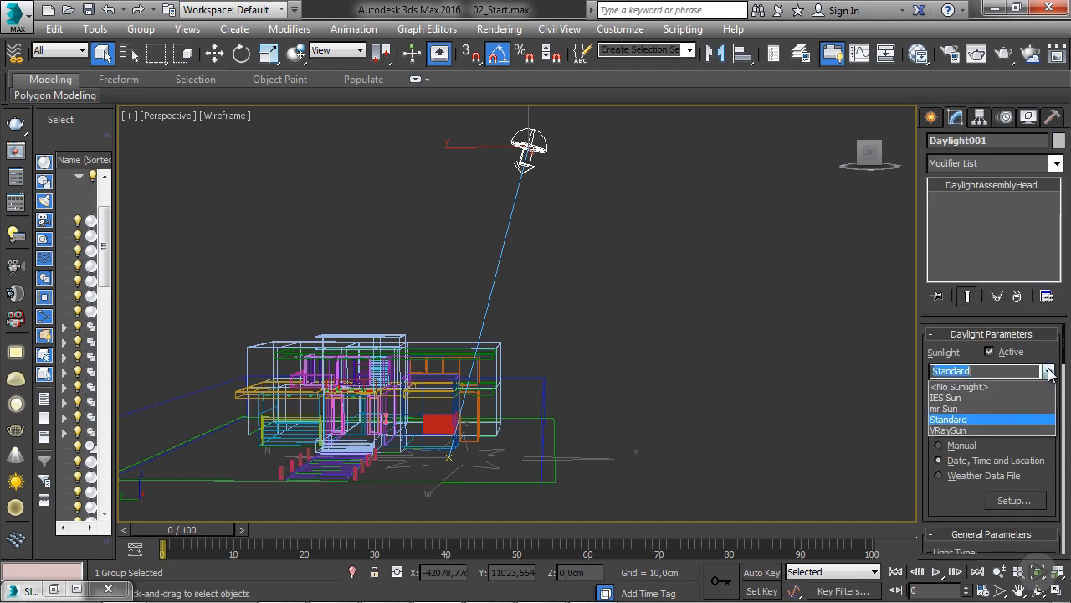
left_click(951, 430)
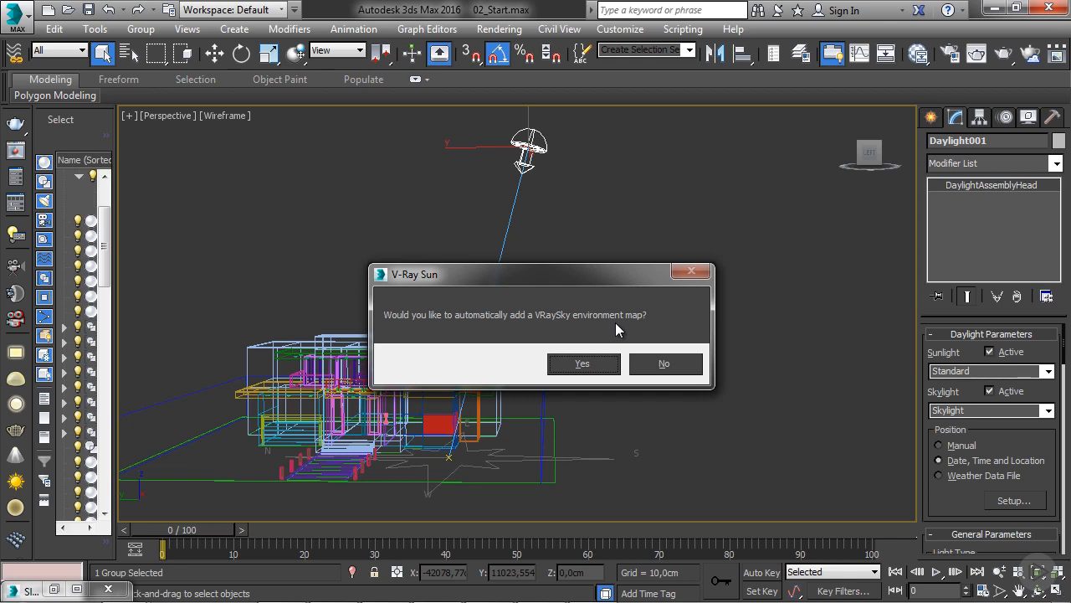
left_click(584, 365)
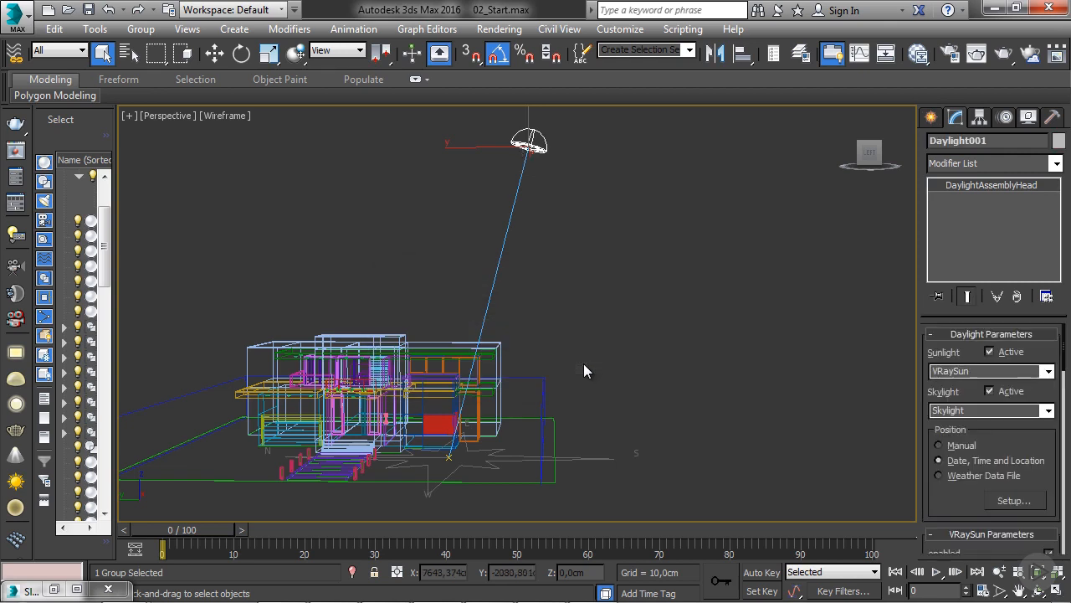
left_click(963, 410)
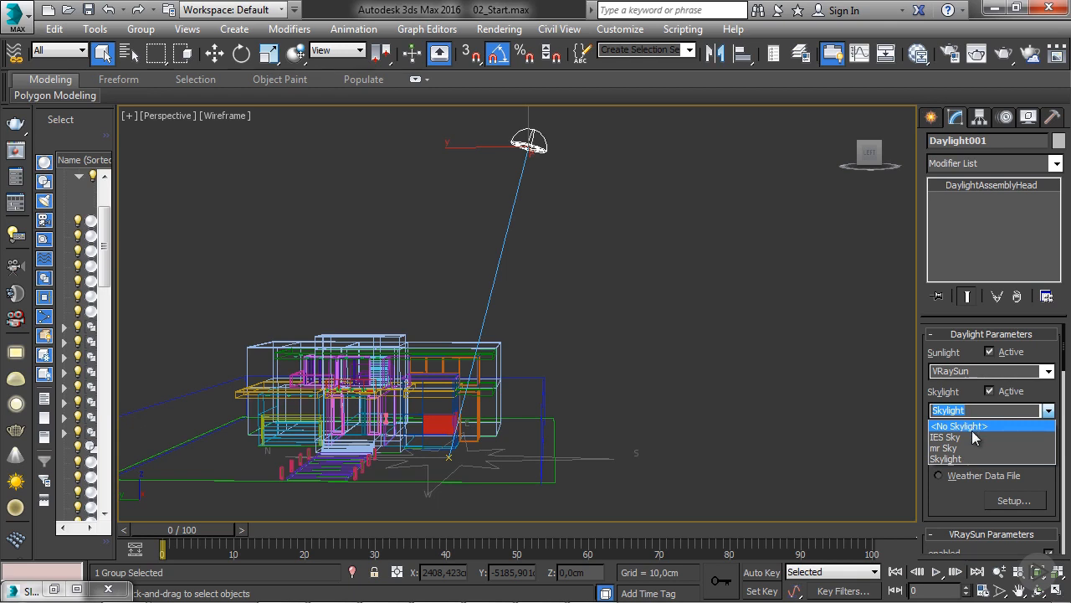
left_click(972, 428)
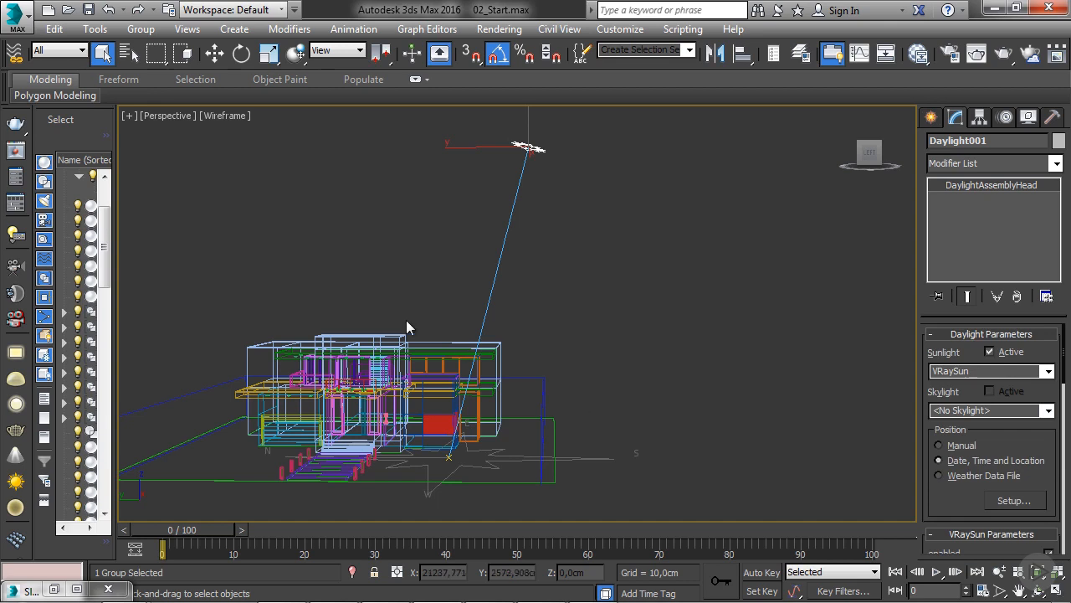
- Set the Daylight system's time to 18 hours and 30 minutes
left_click(1014, 501)
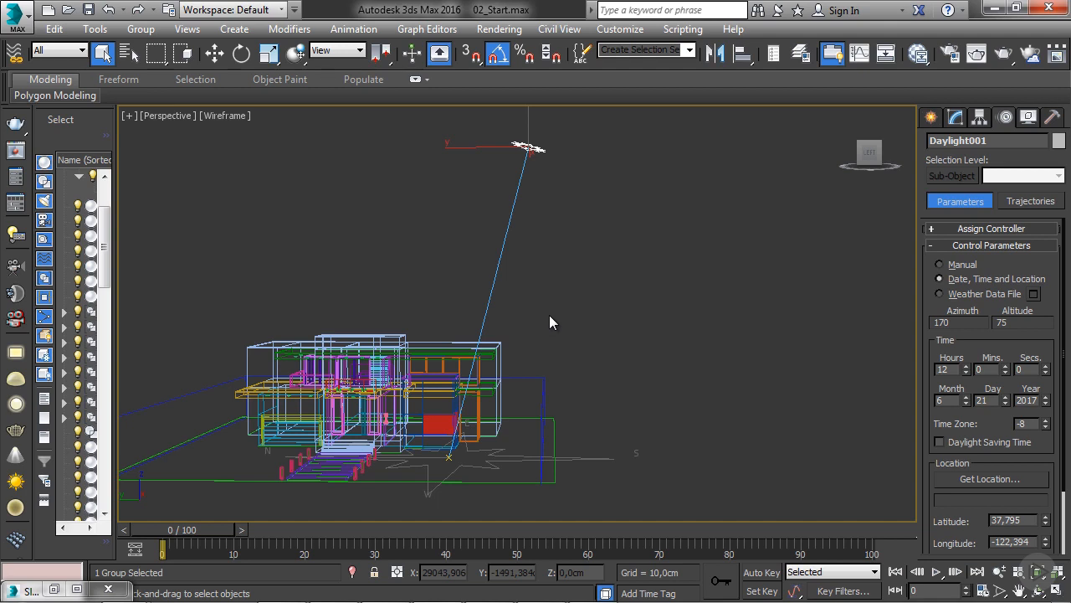
left_click(965, 368)
left_click_drag(965, 365, 965, 365)
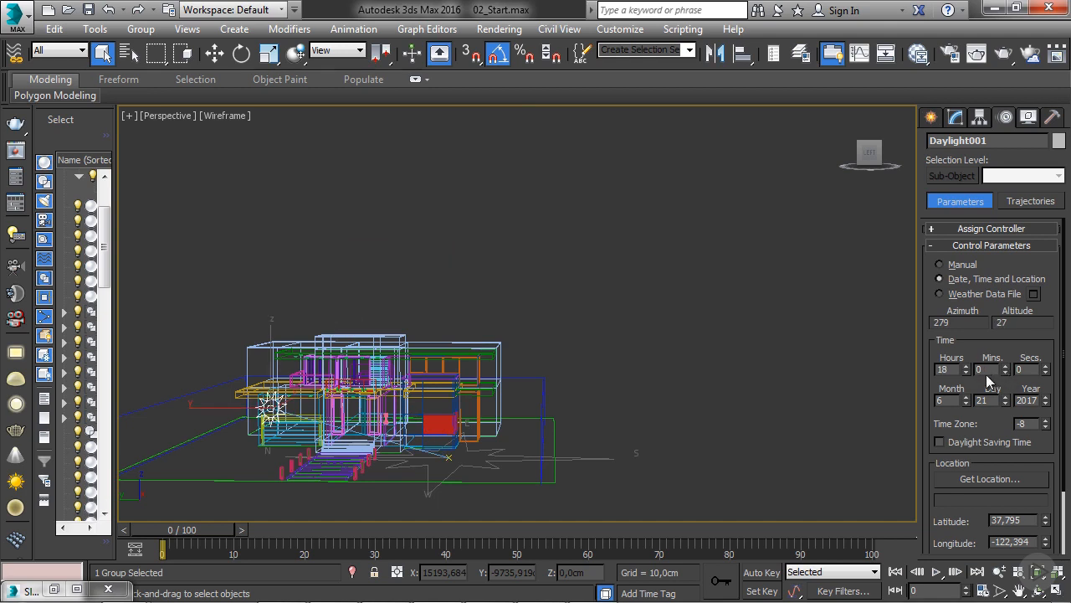
double_click(989, 369)
key("Return")
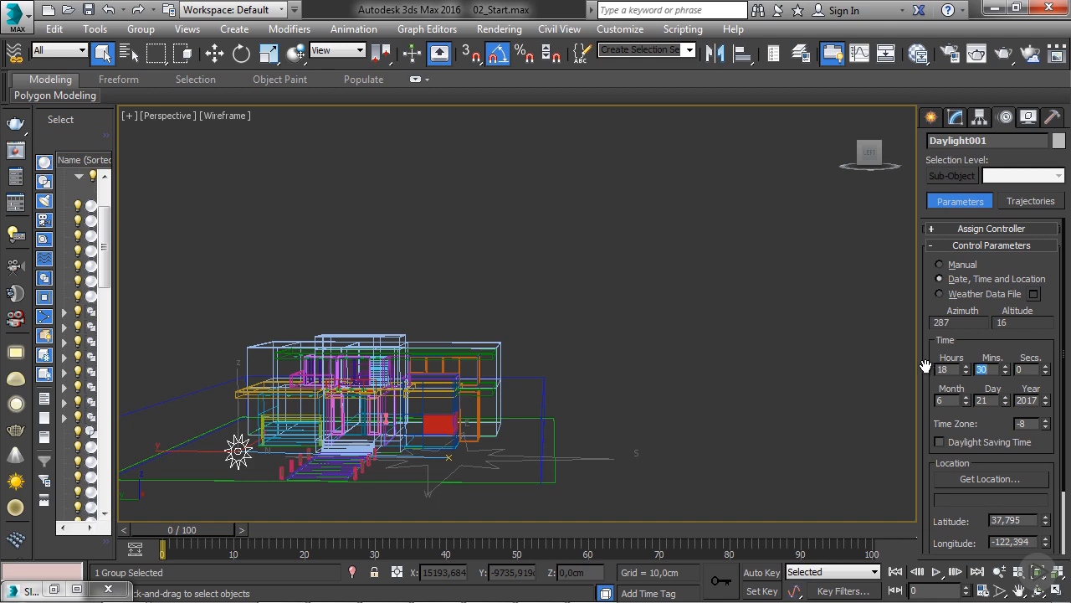
- Set the Daylight system's north direction to 311 so the sun stands in front of the house
middle_click_drag(530, 365, 643, 333)
left_click_drag(938, 460, 936, 350)
left_click_drag(1046, 488, 989, 226)
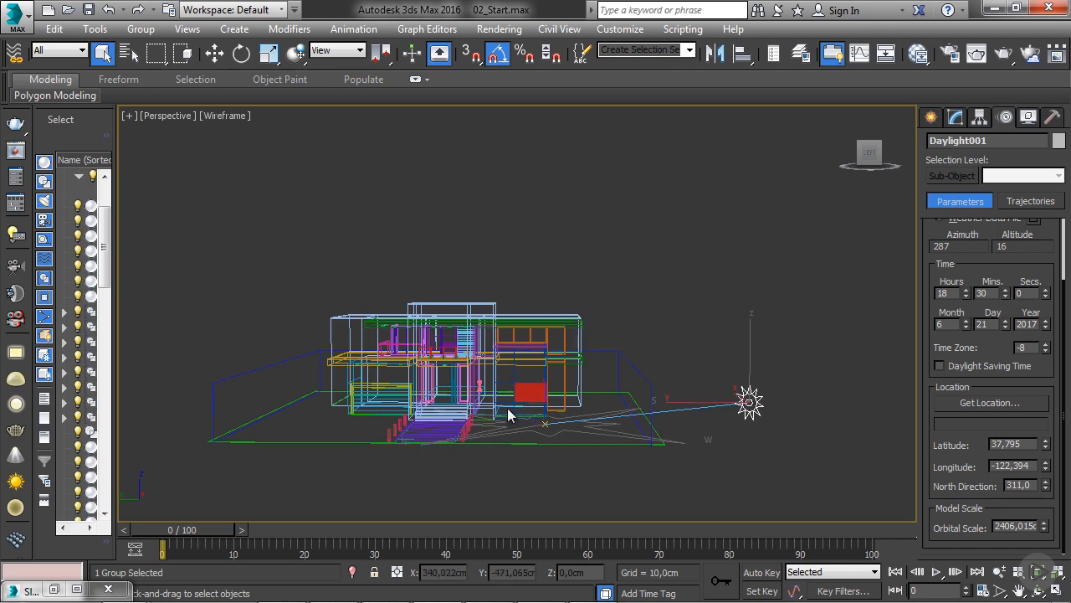
- Set the render output size to the VistaVision format at 1024x683 and review the common render options
middle_click_drag(453, 397, 487, 420)
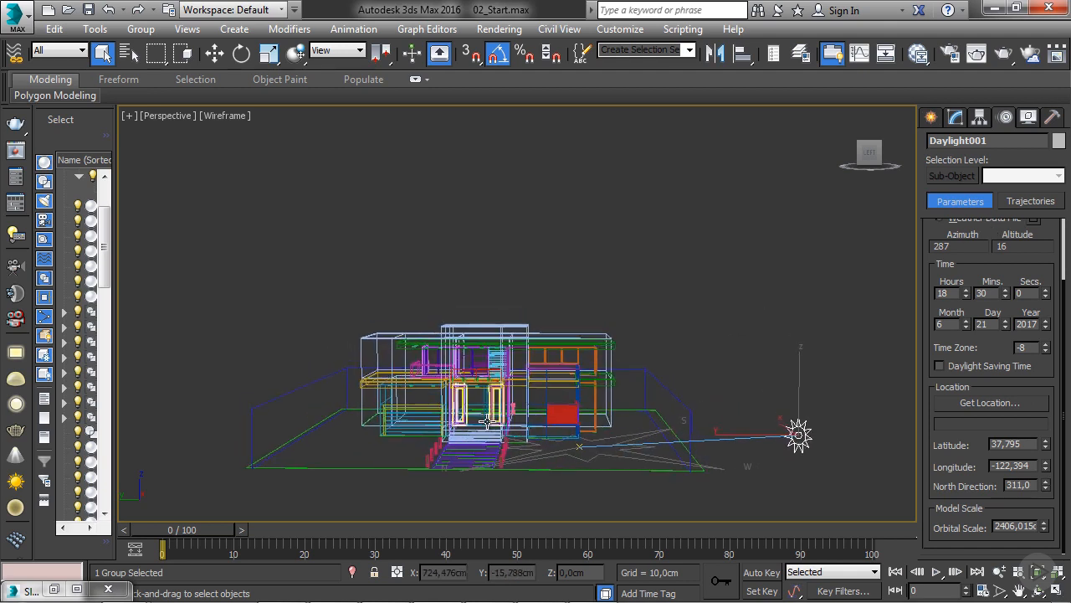
scroll(487, 421, "up", 4)
scroll(492, 428, "down", 1)
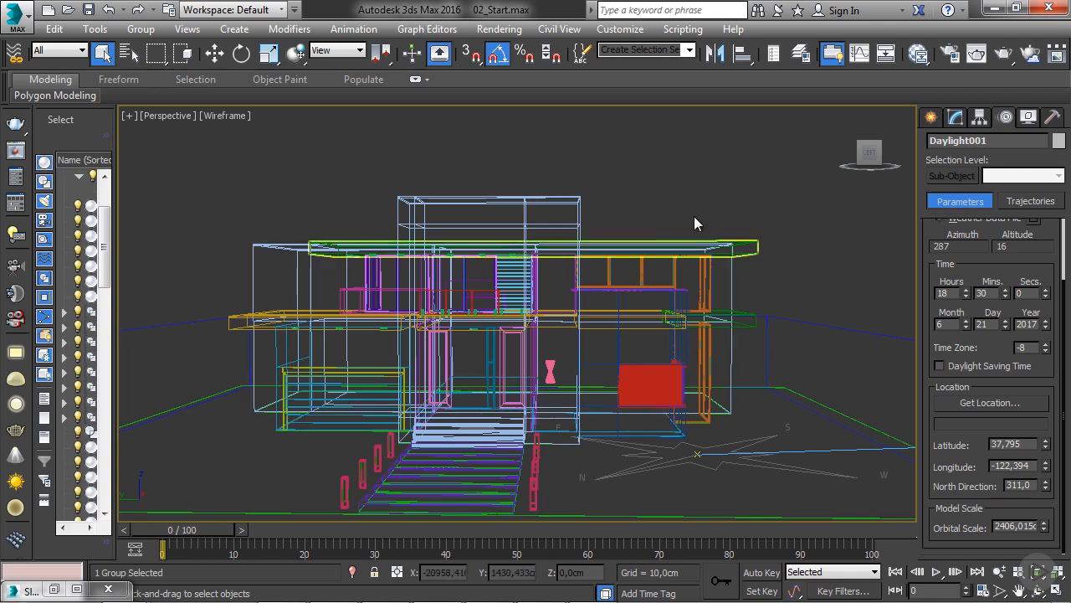
left_click(954, 58)
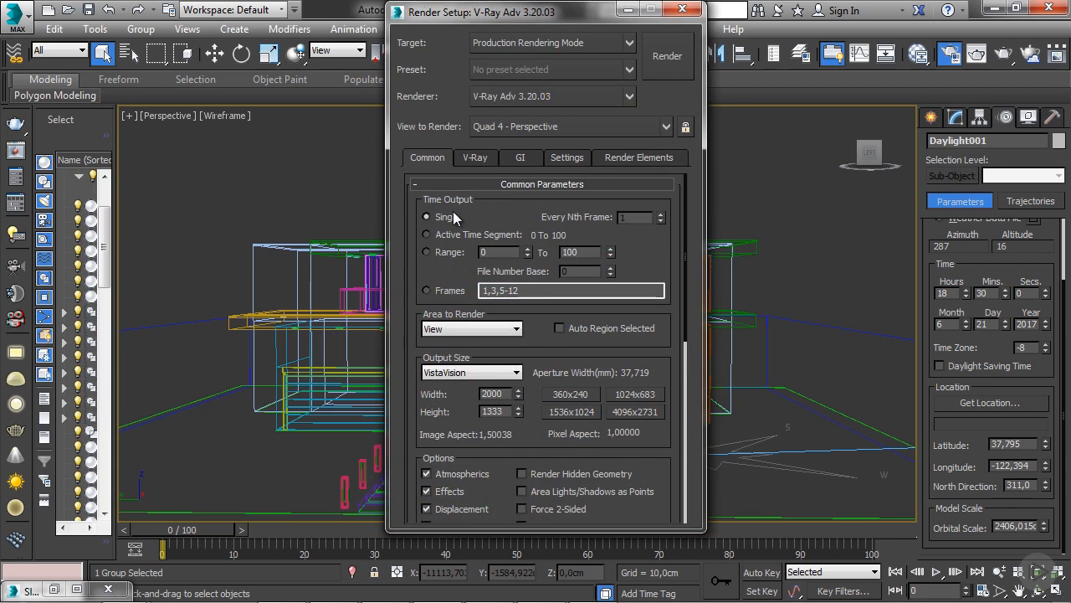
left_click(455, 374)
left_click(456, 374)
left_click(466, 372)
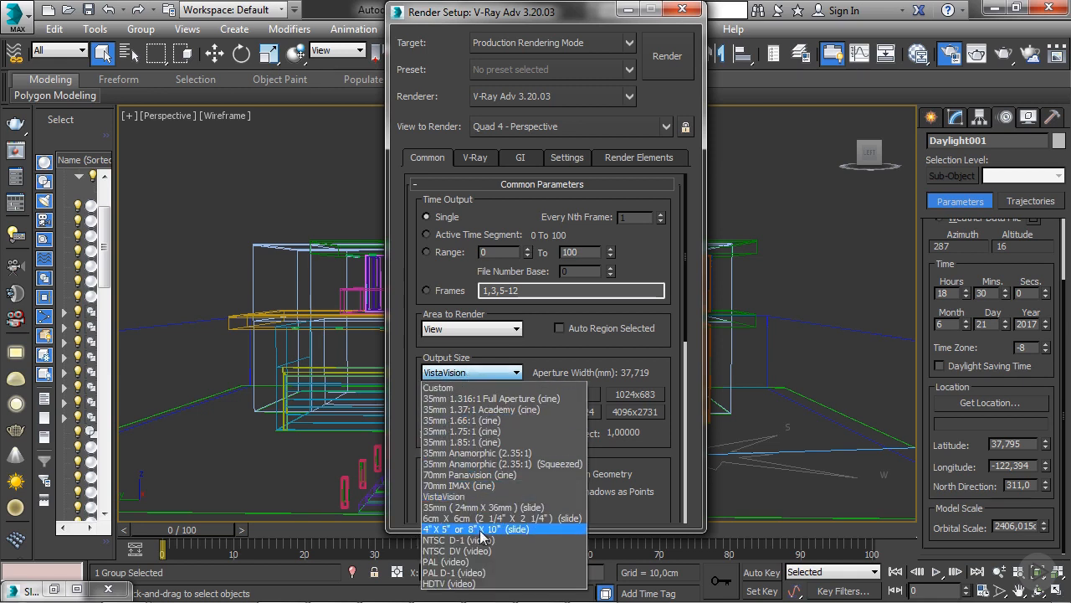
left_click(482, 497)
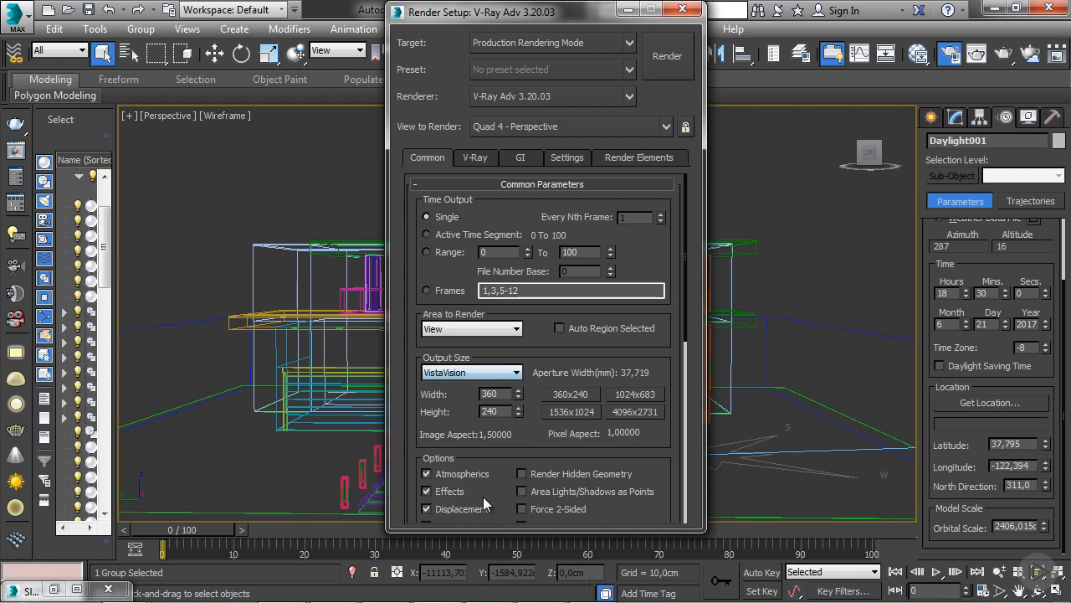
left_click(621, 394)
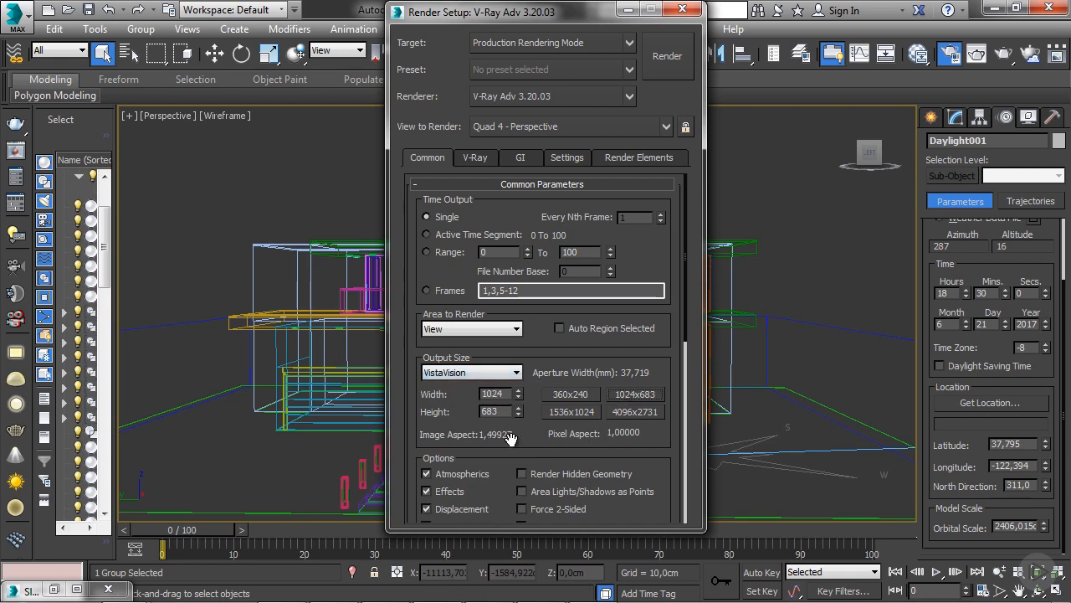
scroll(503, 452, "down", 5)
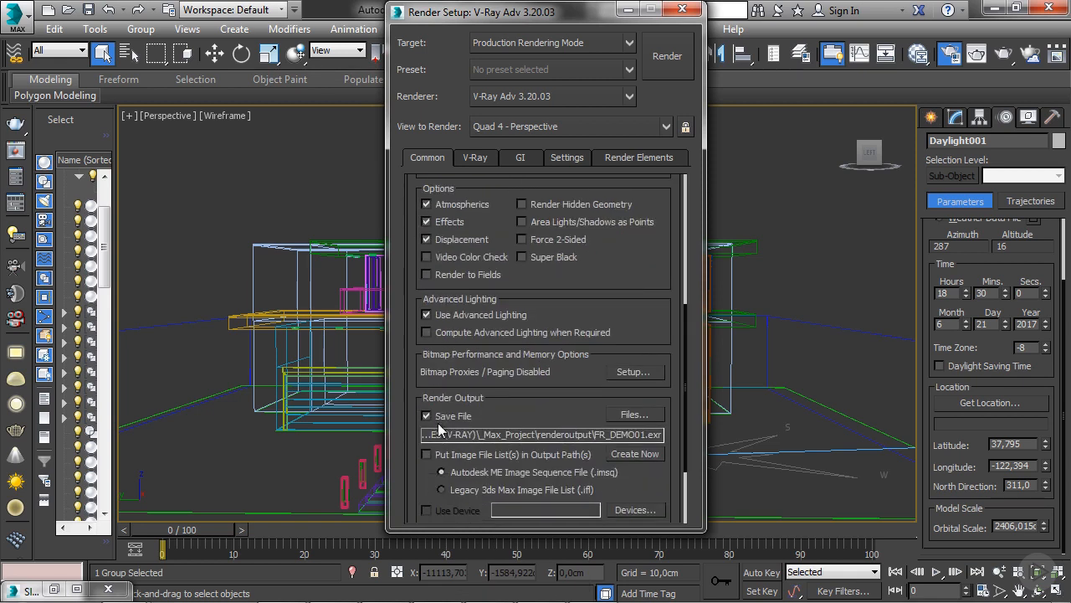
left_click_drag(589, 267, 589, 526)
left_click_drag(550, 290, 544, 393)
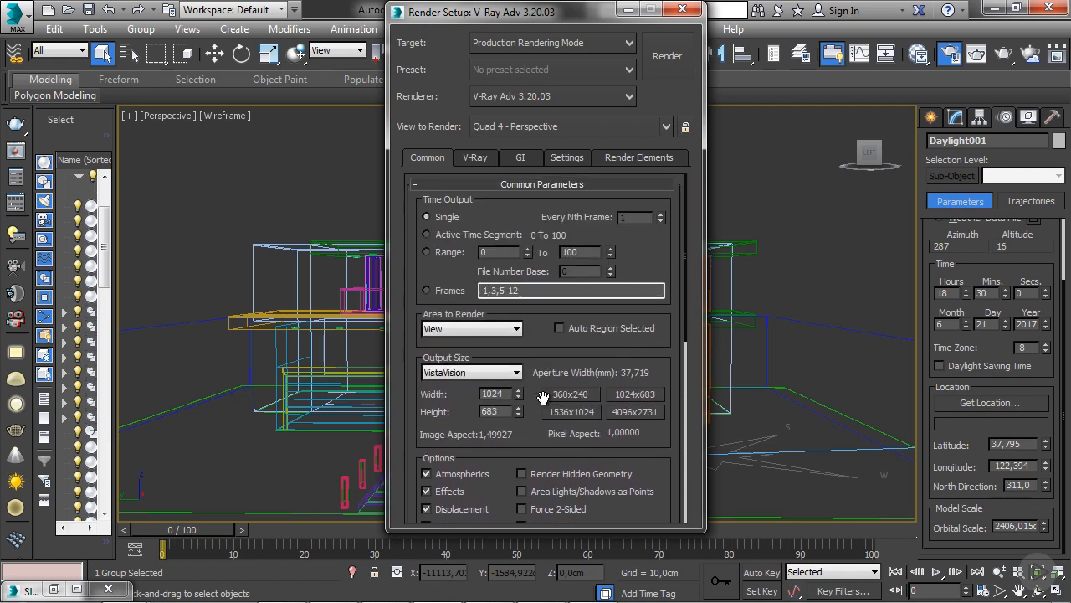
- Set V-Ray's image sampler type to Adaptive
left_click(469, 156)
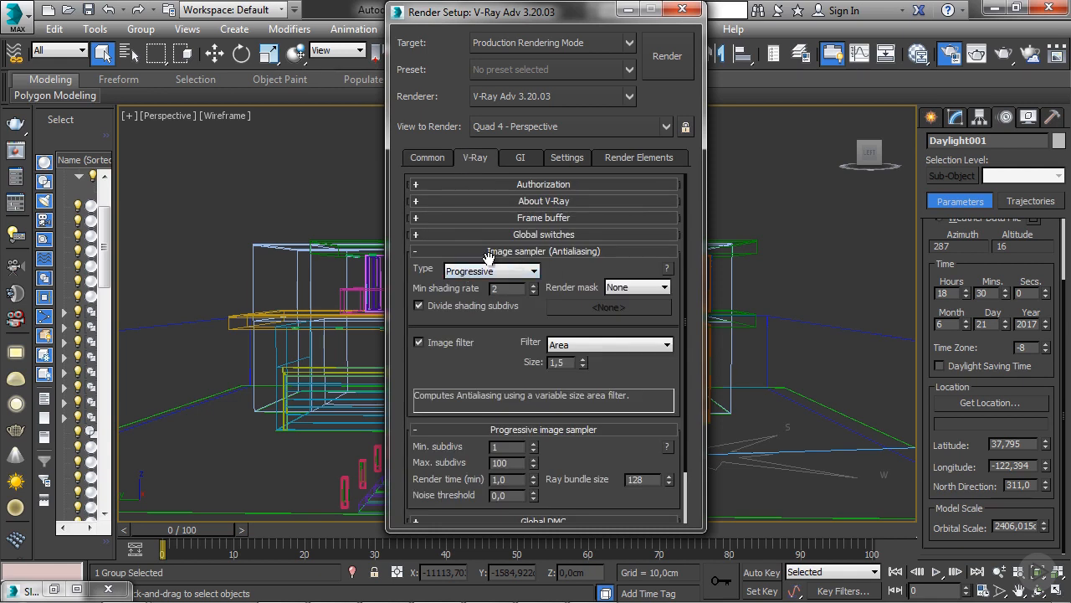
left_click(475, 271)
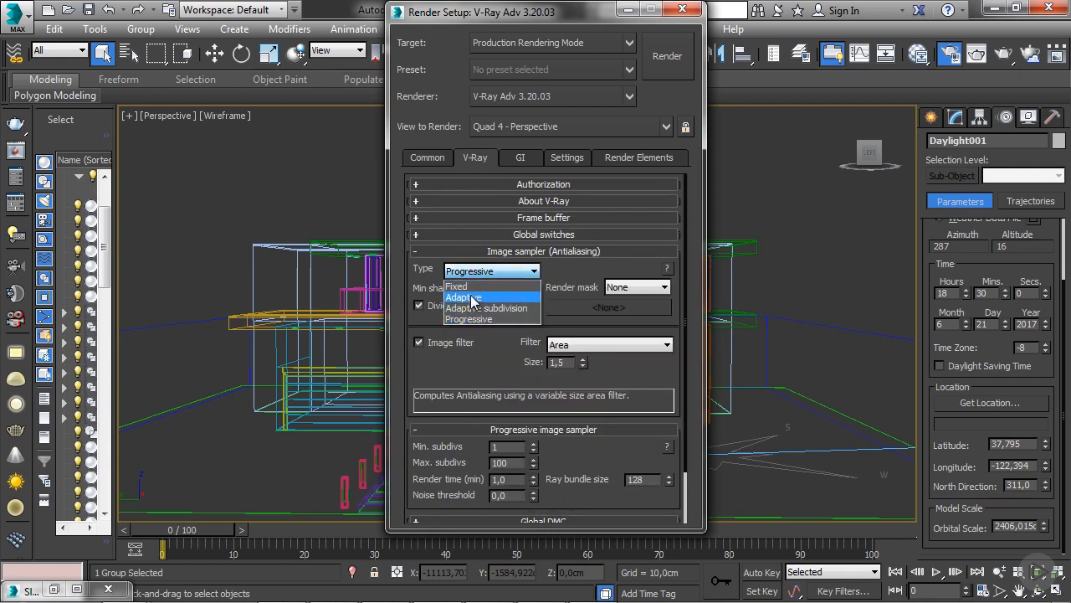
left_click(469, 293)
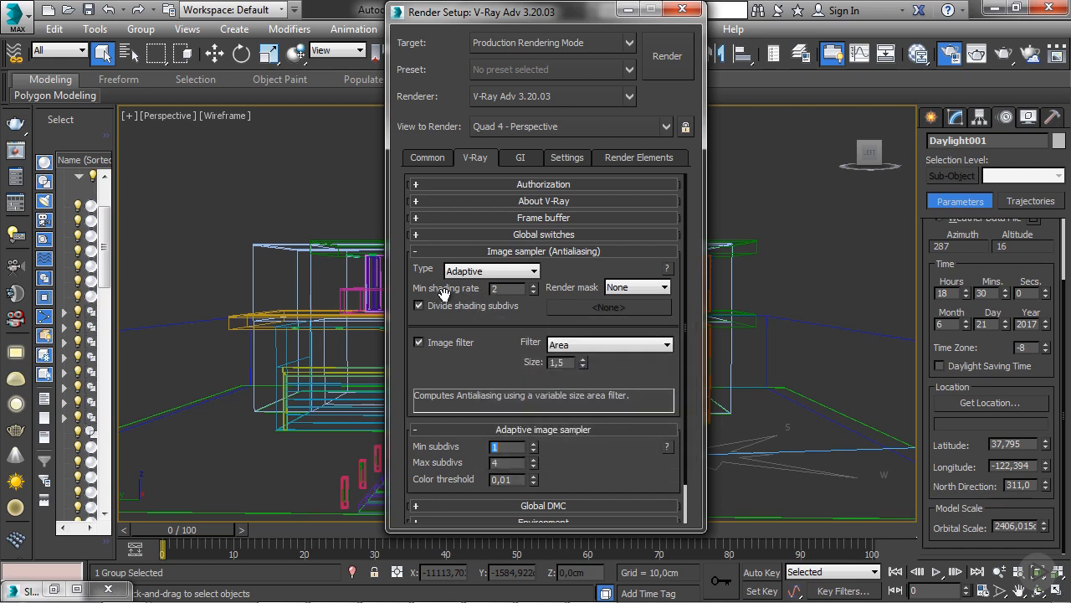
- Enable global illumination and set its primary engine to Irradiance map
left_click(522, 158)
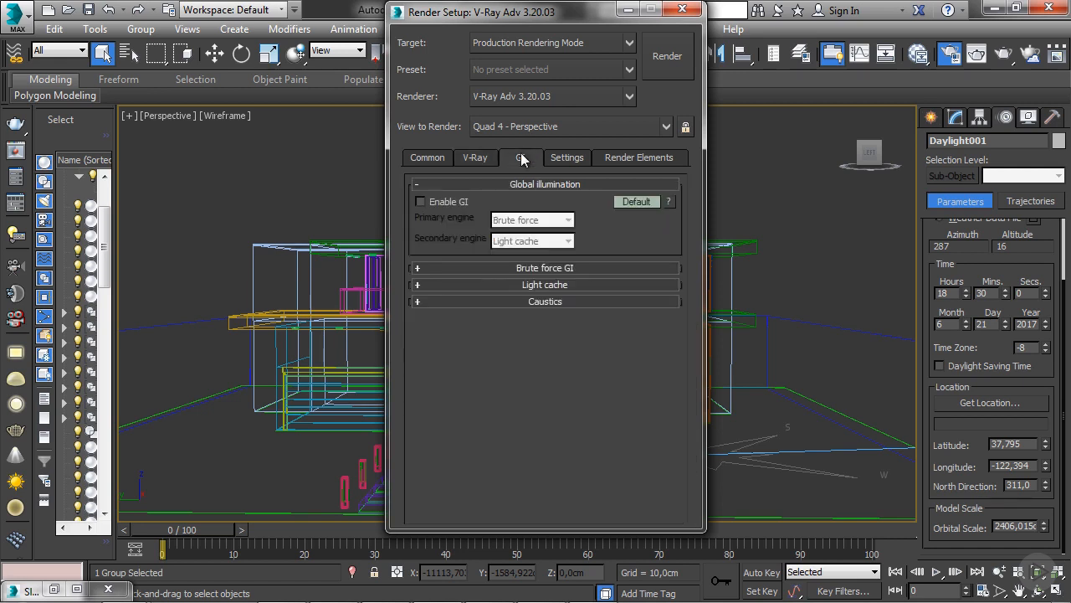
left_click(431, 205)
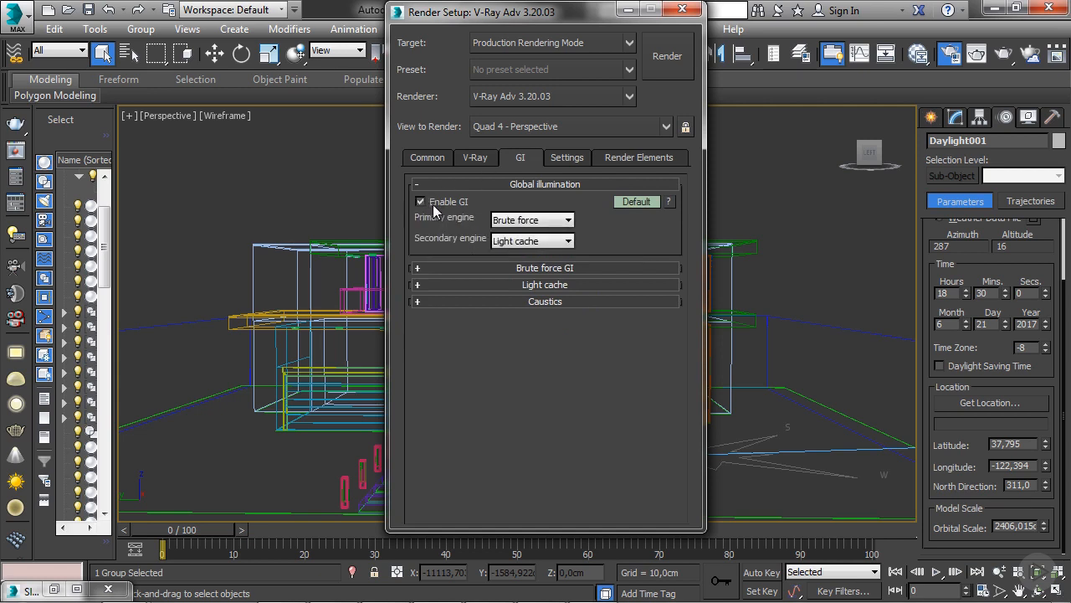
left_click(512, 221)
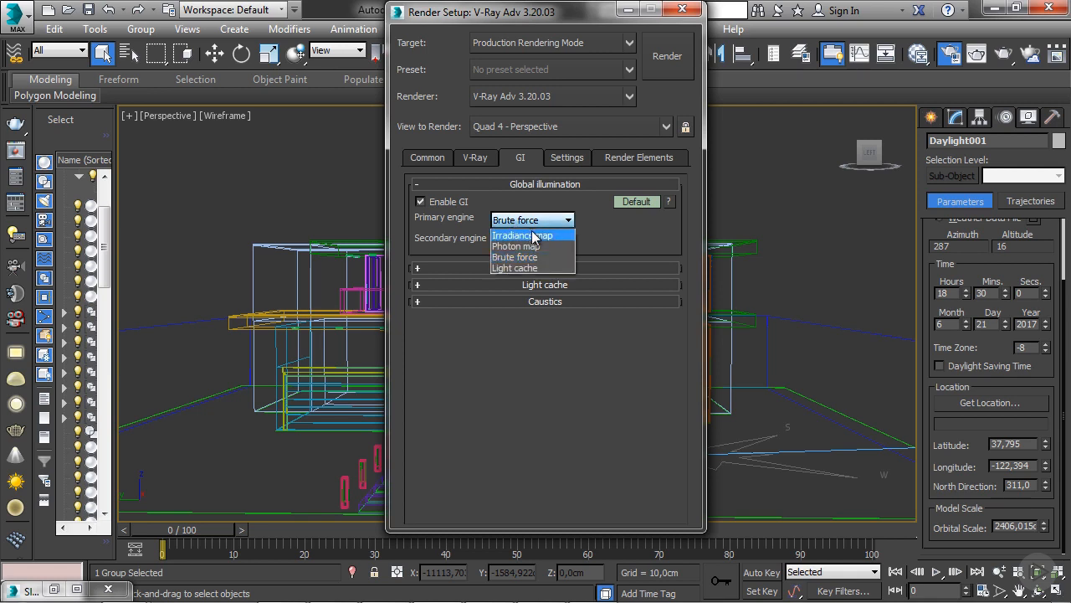
left_click(519, 236)
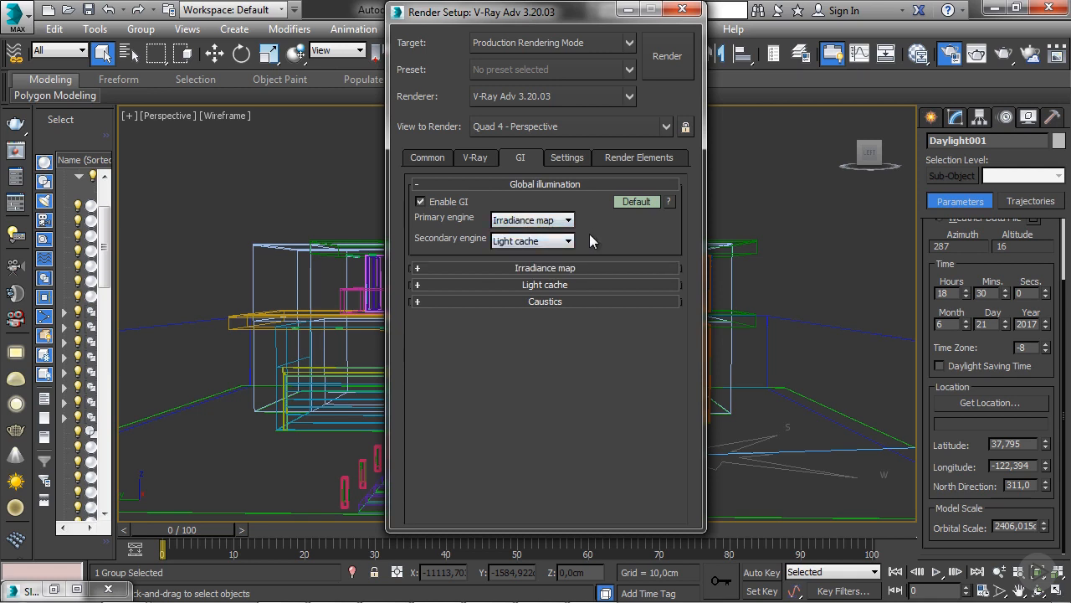
- Set the irradiance map preset to Low and expand the light cache settings for review
left_click(548, 270)
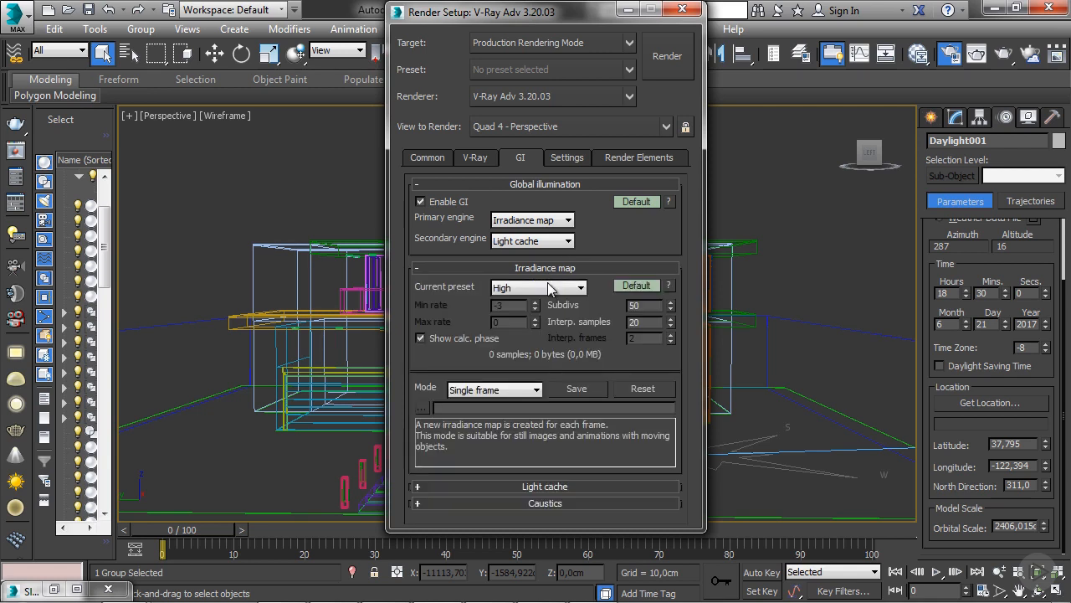
left_click(544, 287)
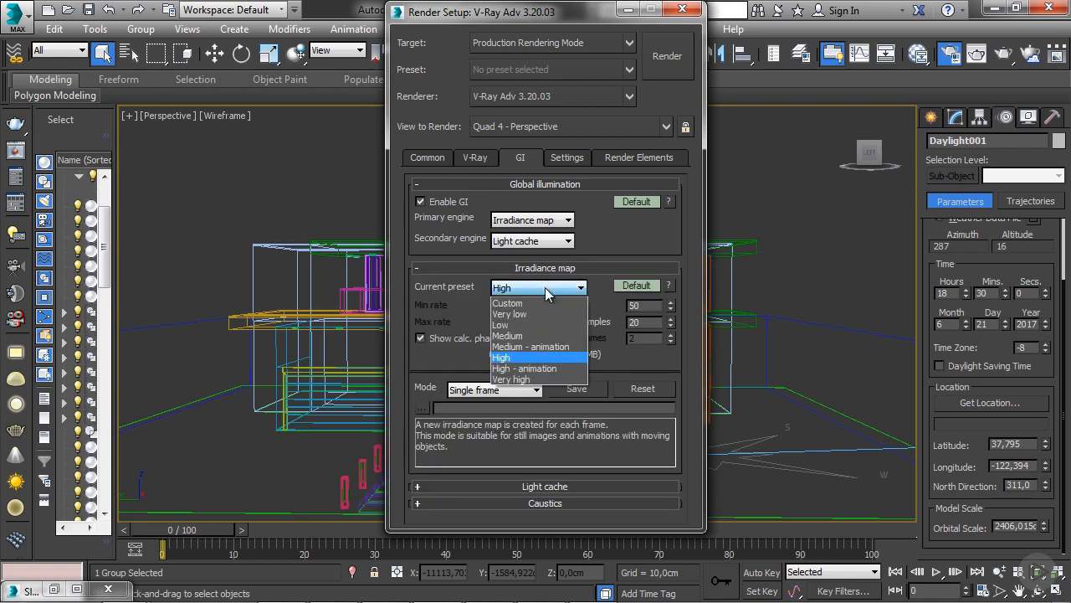
left_click(526, 327)
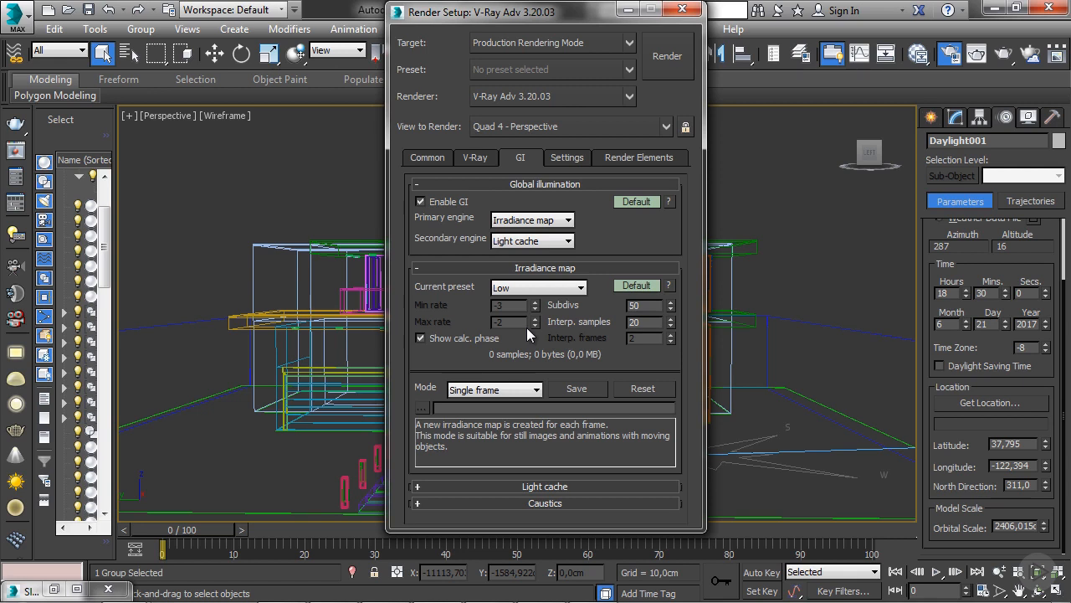
left_click(471, 484)
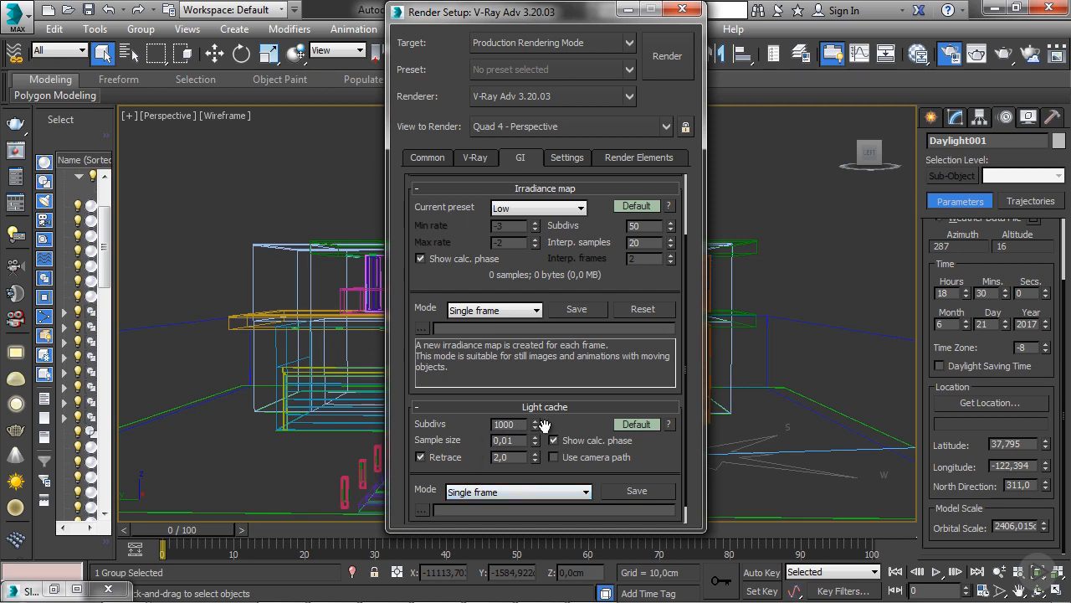
scroll(456, 269, "up", 2)
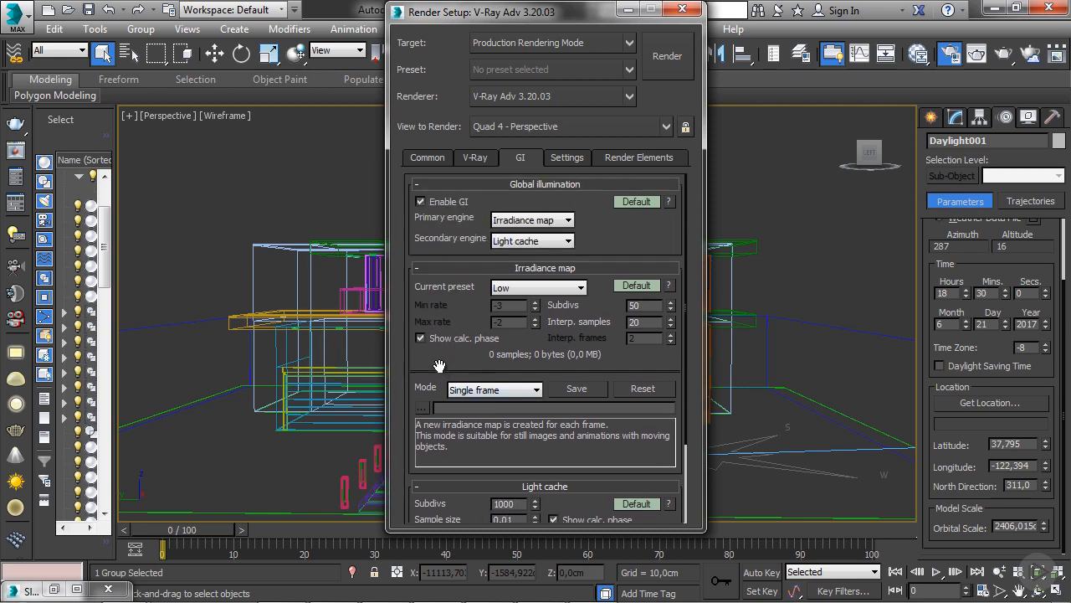
left_click(484, 264)
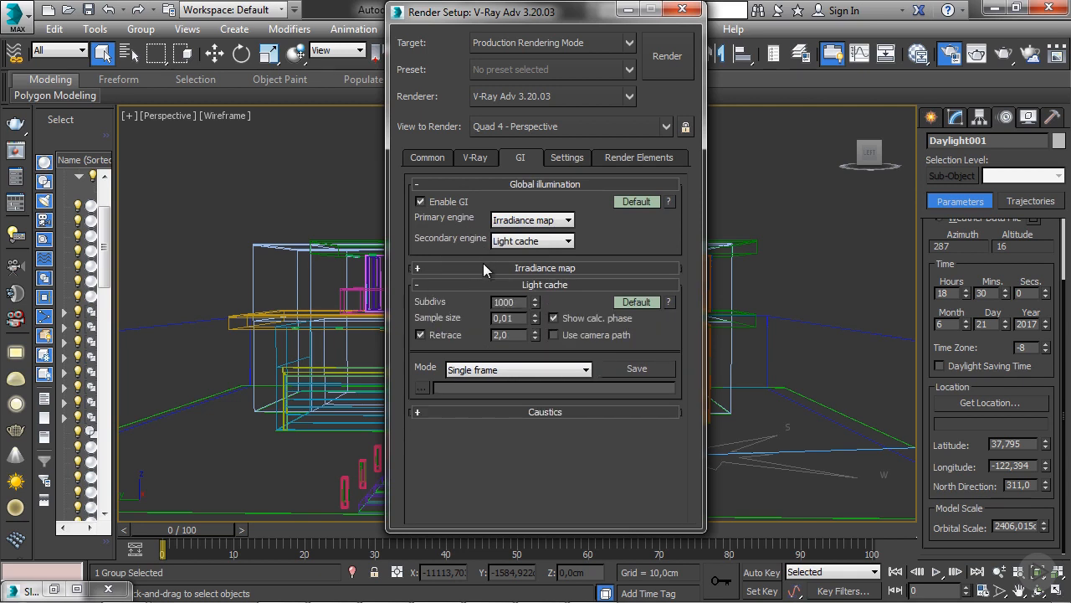
- Minimize the render settings, switch to the shaded perspective viewport, and run a test render of the house
left_click(629, 9)
scroll(520, 254, "up", 2)
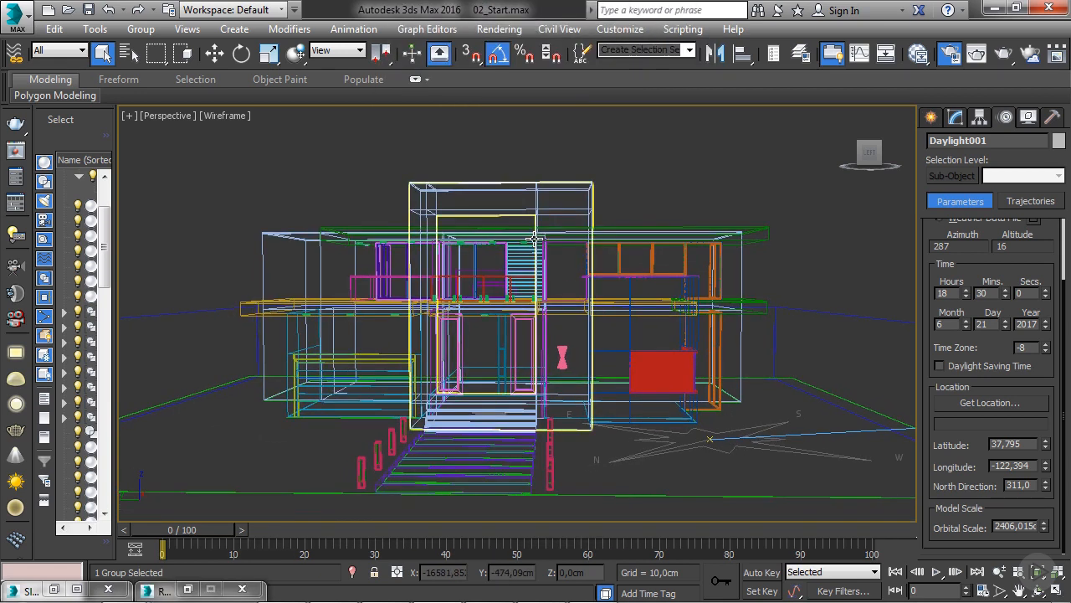
key("alt+w")
right_click(612, 239)
key("alt+w")
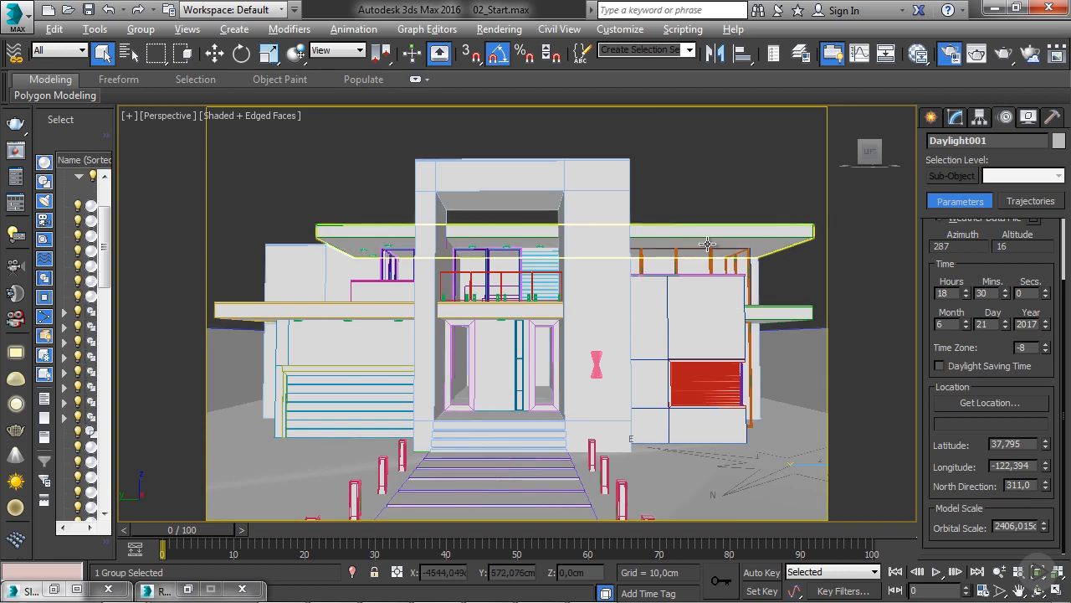
left_click(1003, 54)
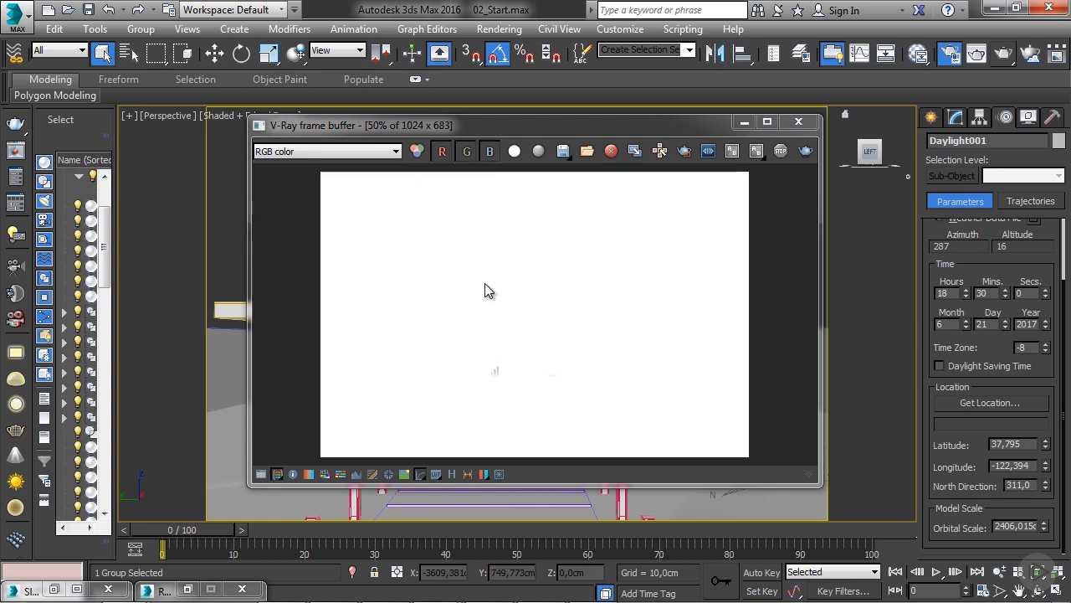
left_click(798, 124)
- Assign VRay Exposure Control as the scene's exposure control
left_click(485, 30)
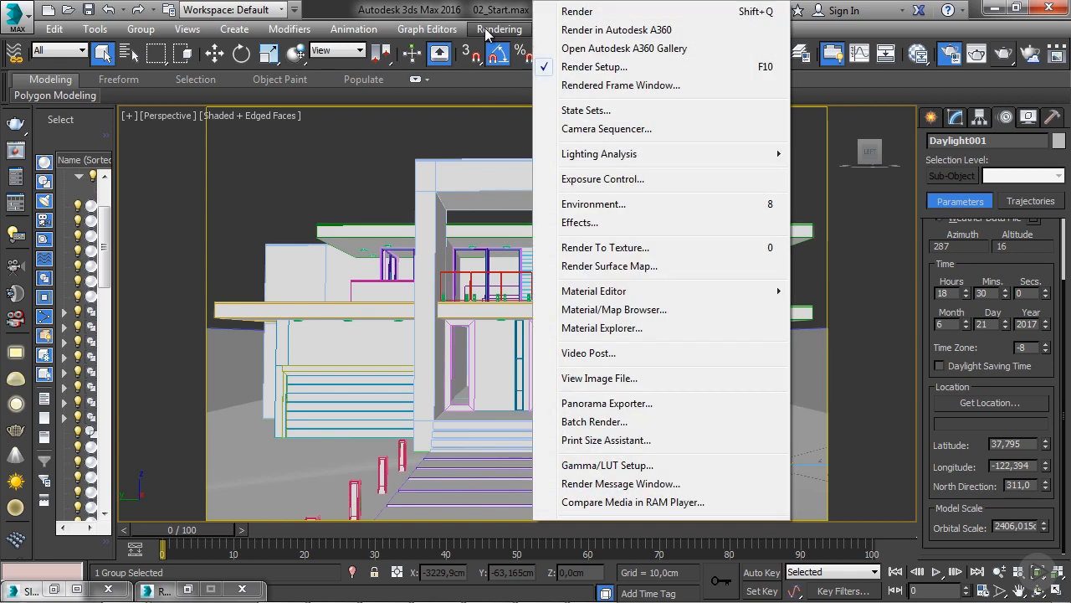
left_click(575, 183)
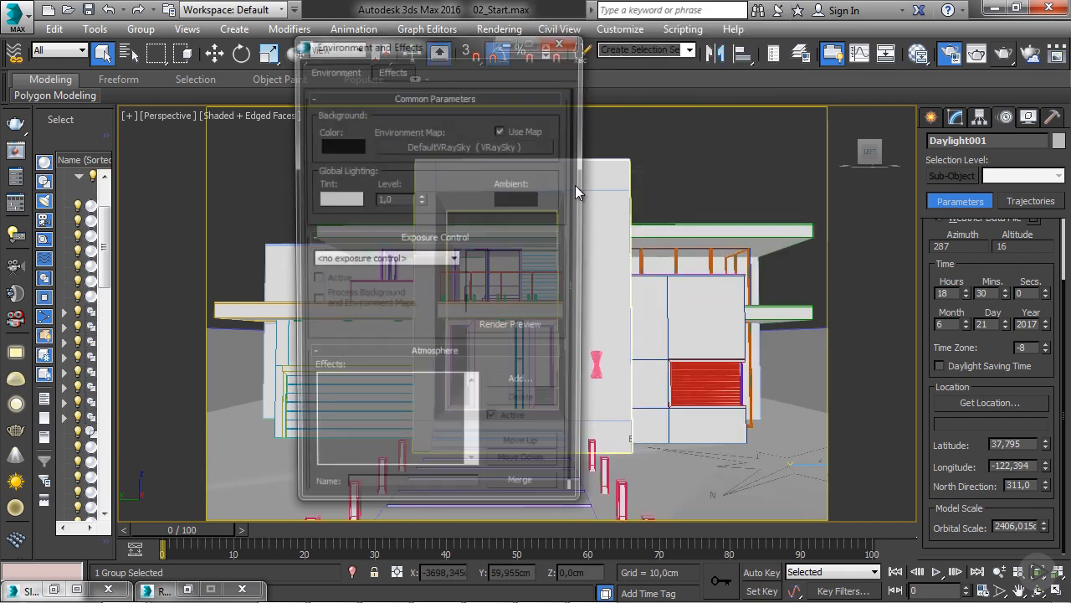
left_click(393, 260)
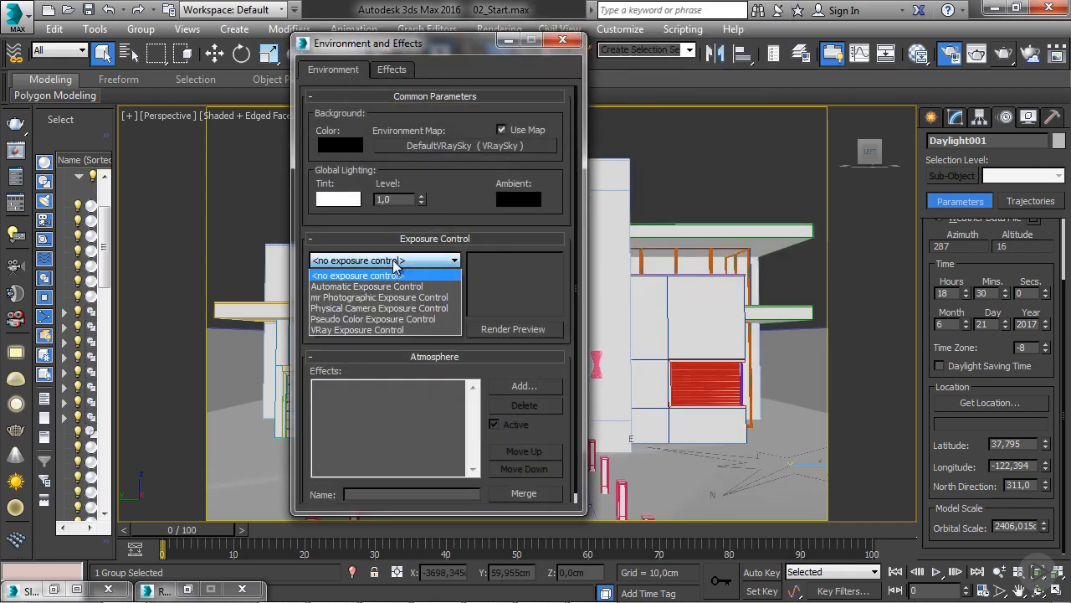
left_click(404, 331)
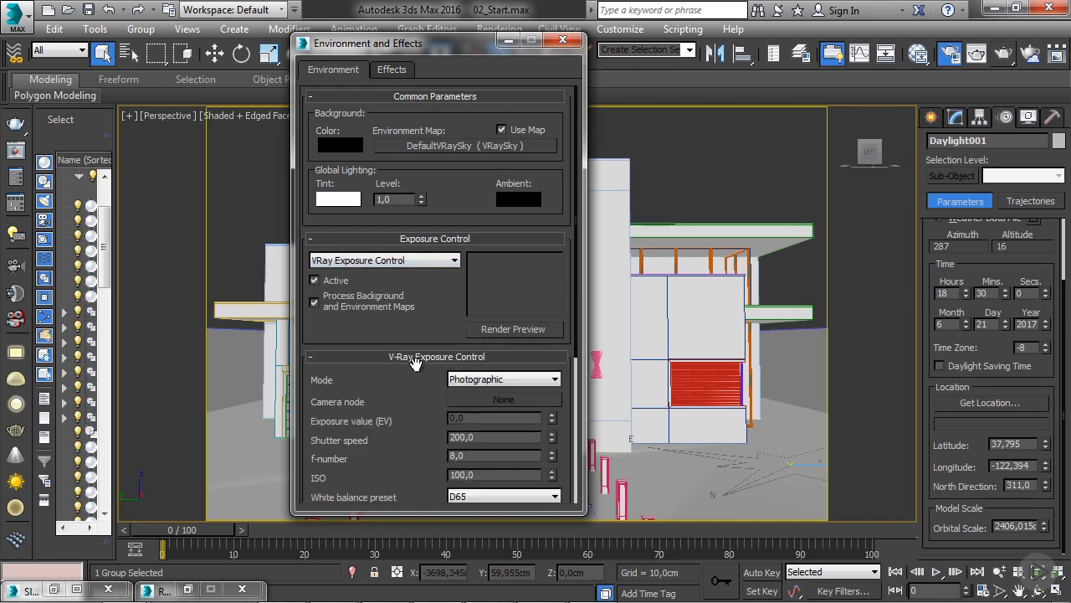
- Set the V-Ray exposure mode to From EV parameter with an exposure value of 1, and test render the house
left_click_drag(412, 387, 411, 369)
left_click(481, 324)
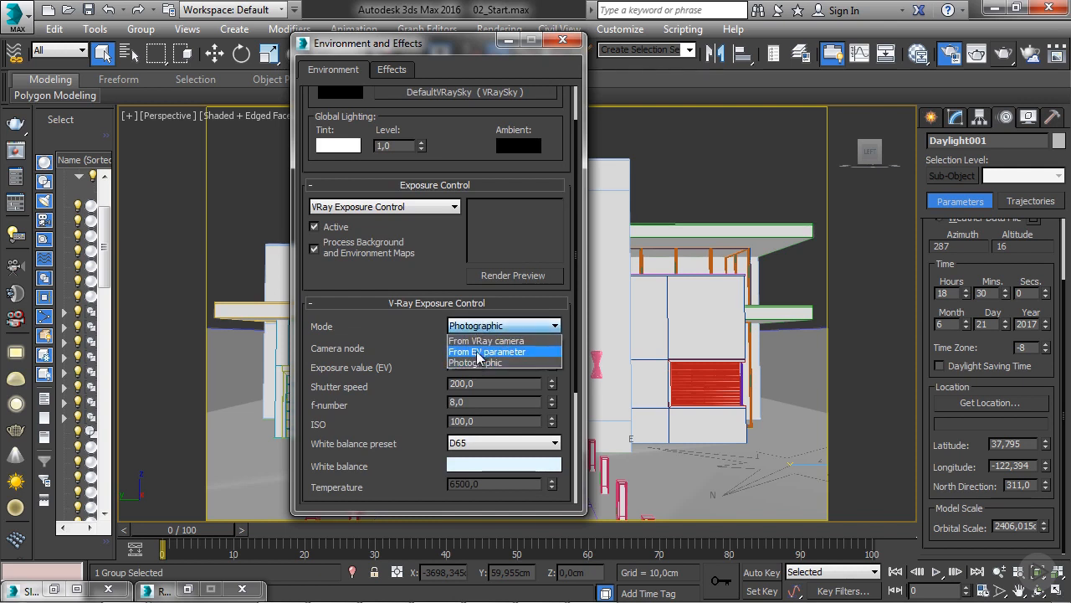
left_click(497, 351)
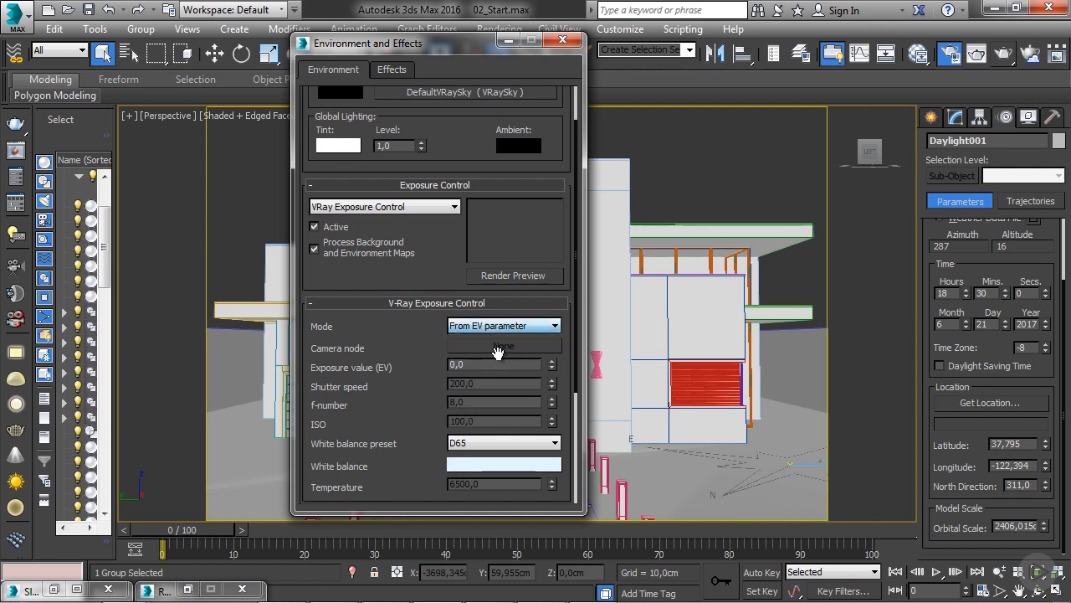
double_click(456, 364)
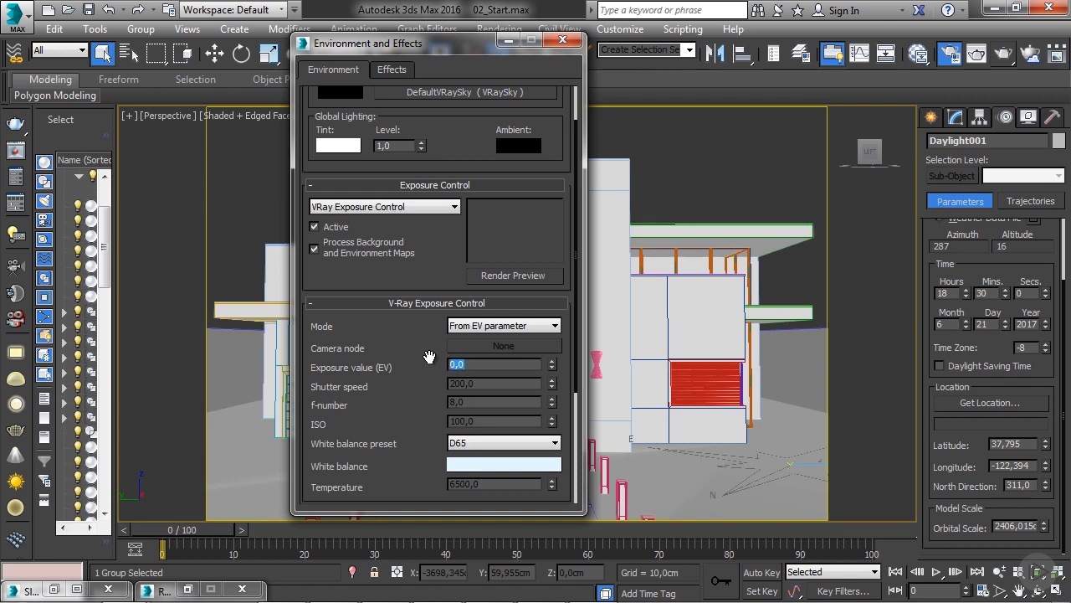
type("1")
key("Return")
left_click(563, 39)
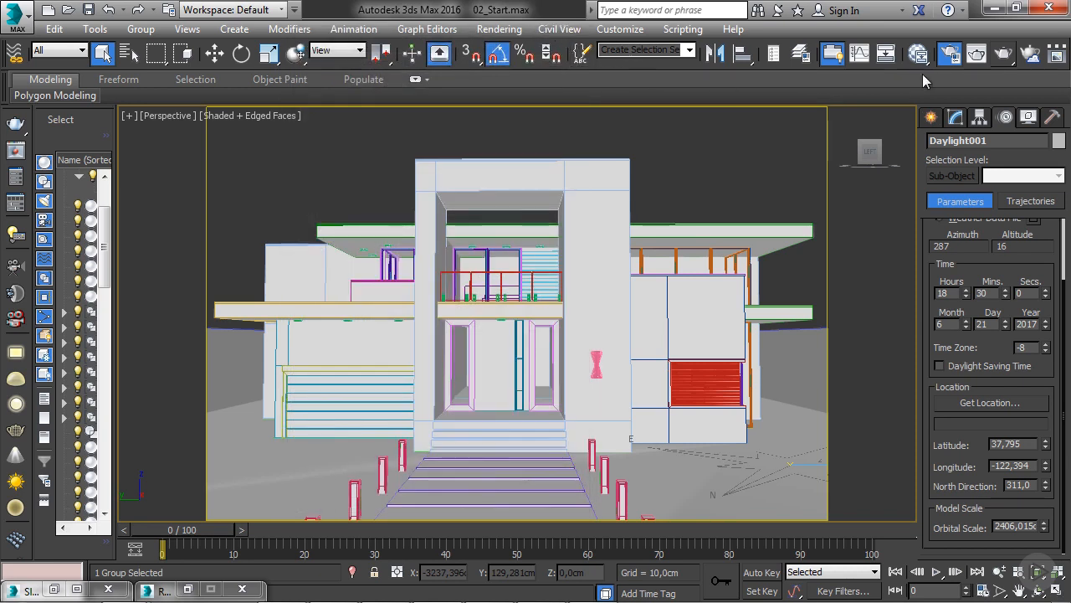
left_click(999, 67)
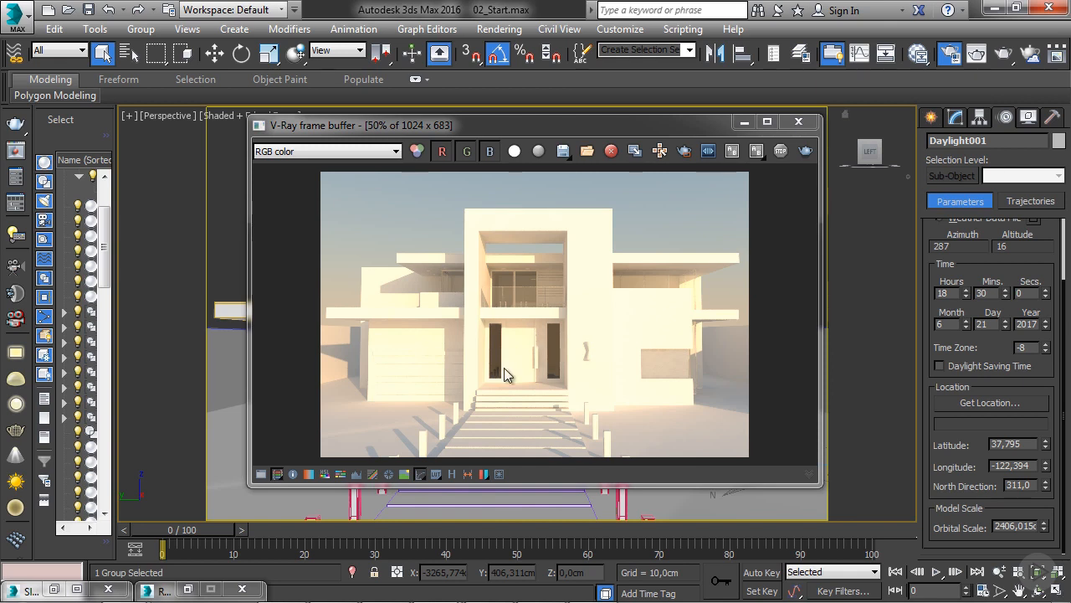
left_click(800, 123)
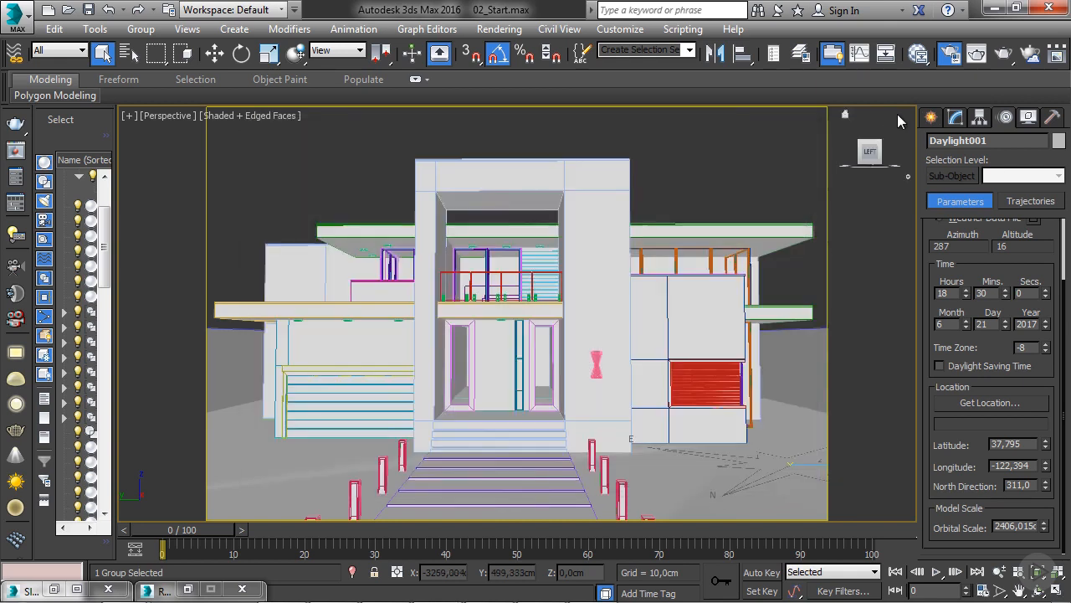
- Set the VRaySun's size multiplier to 5 and intensity multiplier to 0,4, and test render the house
left_click(956, 119)
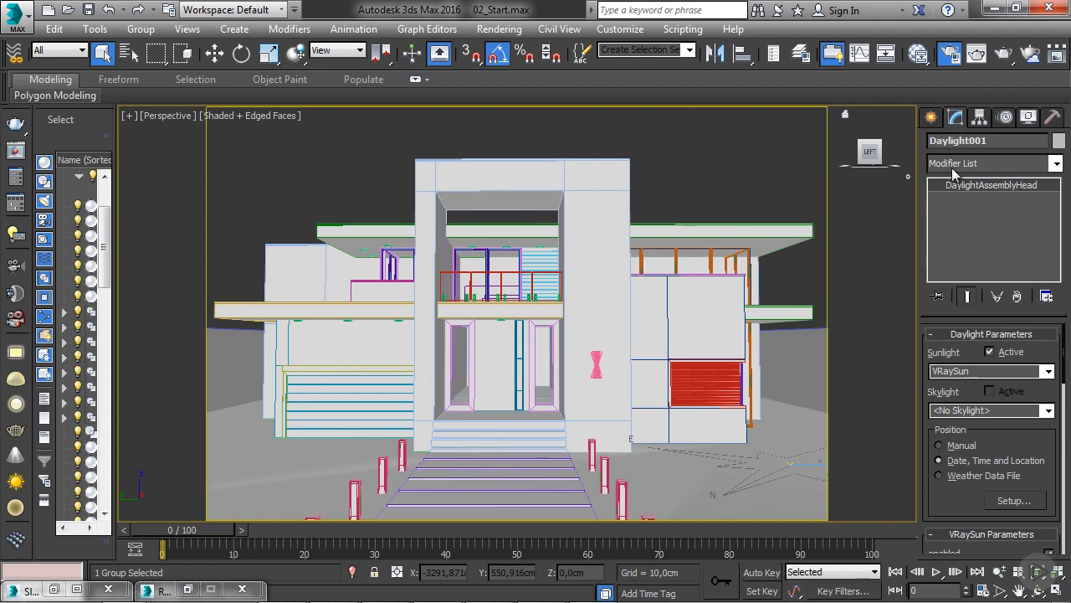
left_click_drag(950, 495, 970, 299)
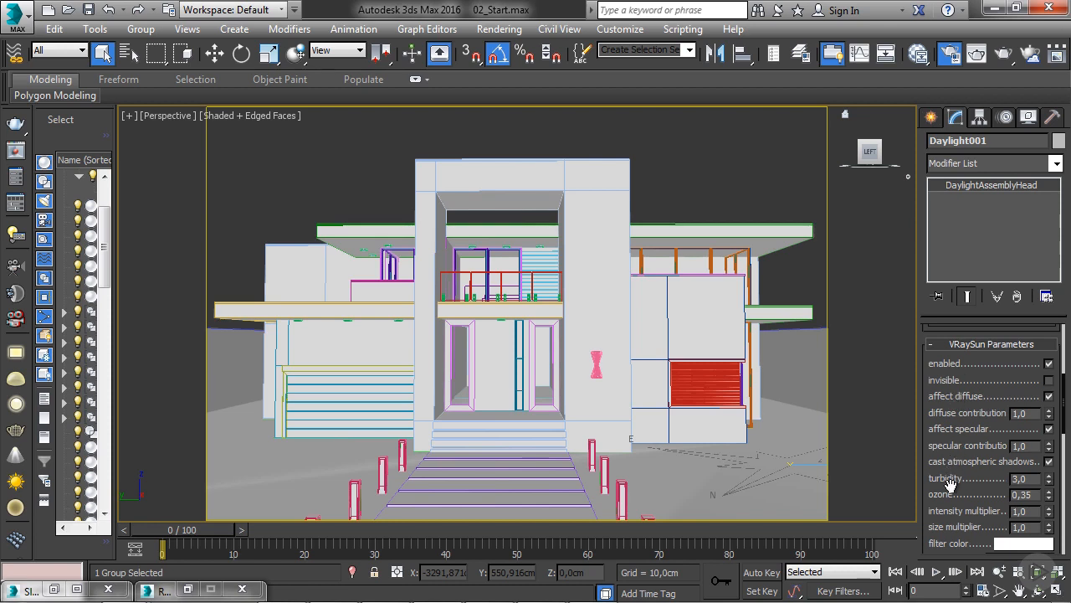
left_click_drag(951, 495, 955, 447)
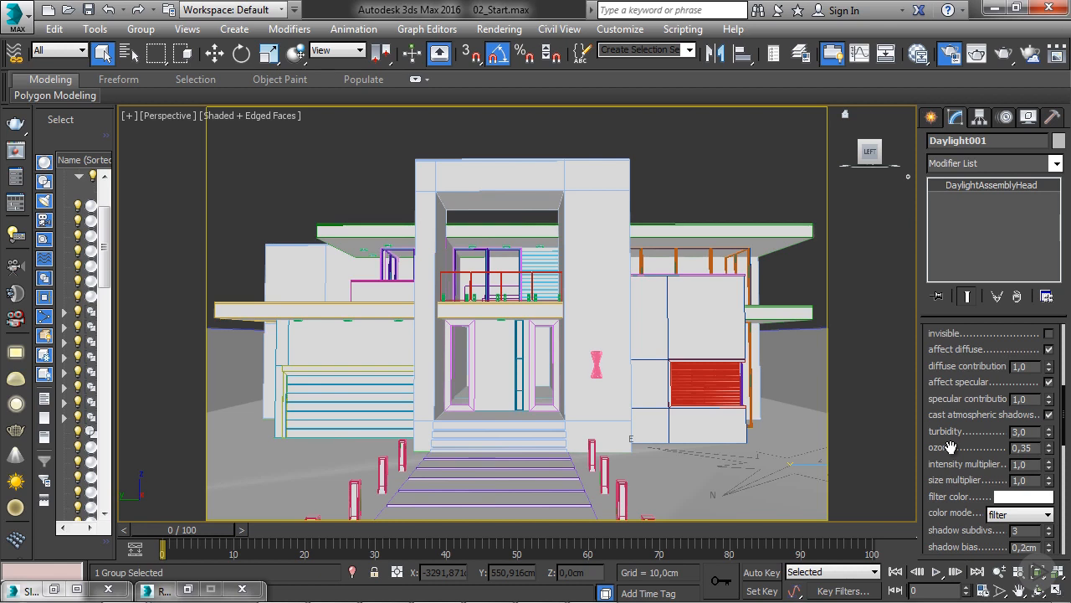
double_click(1031, 477)
type("5")
key("Return")
left_click(1016, 466)
double_click(1017, 465)
type("0,4")
key("Return")
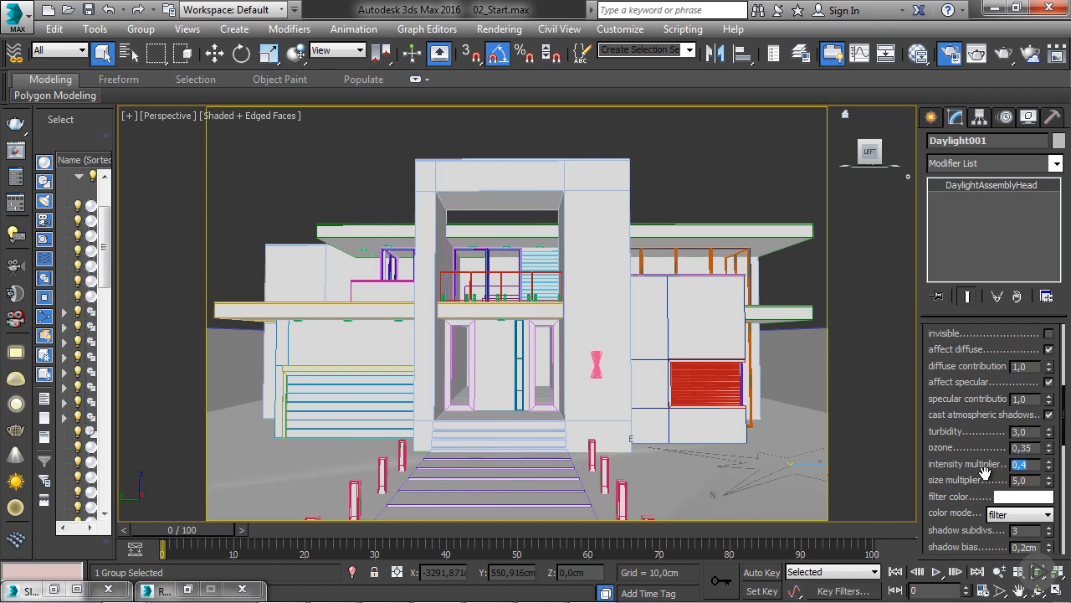
left_click(1011, 63)
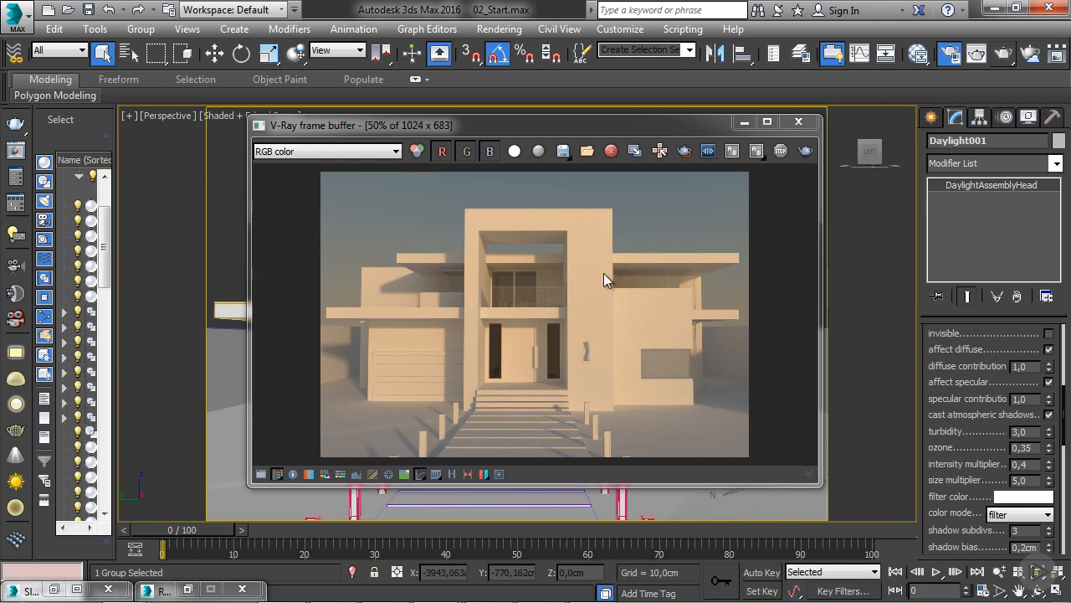
left_click(798, 122)
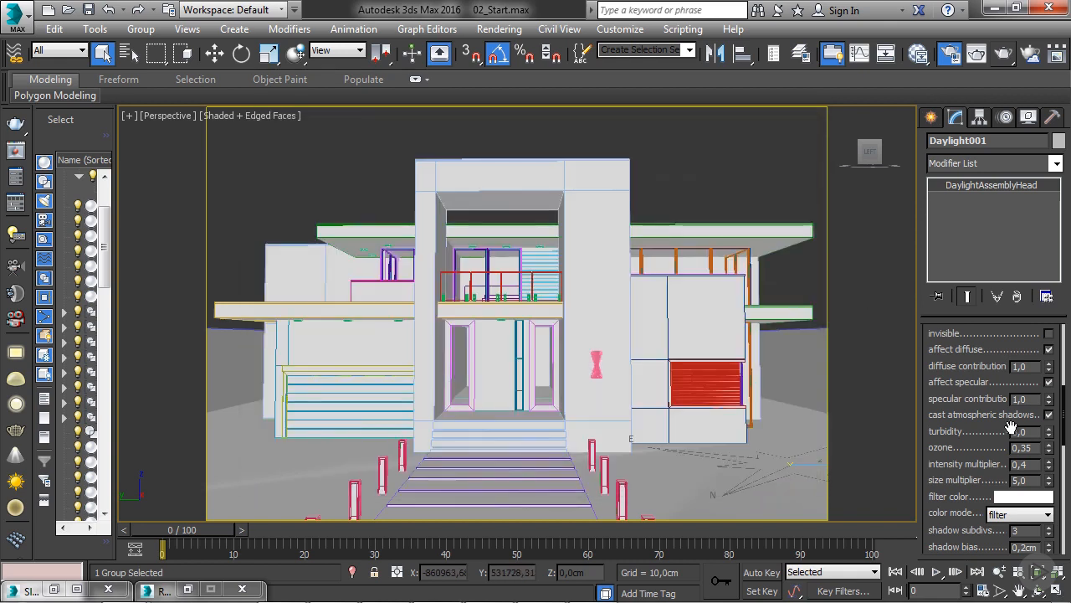
- Set the VRaySun's size multiplier to 7 and intensity multiplier to 0,2, and render the house again
left_click_drag(1041, 480, 1013, 481)
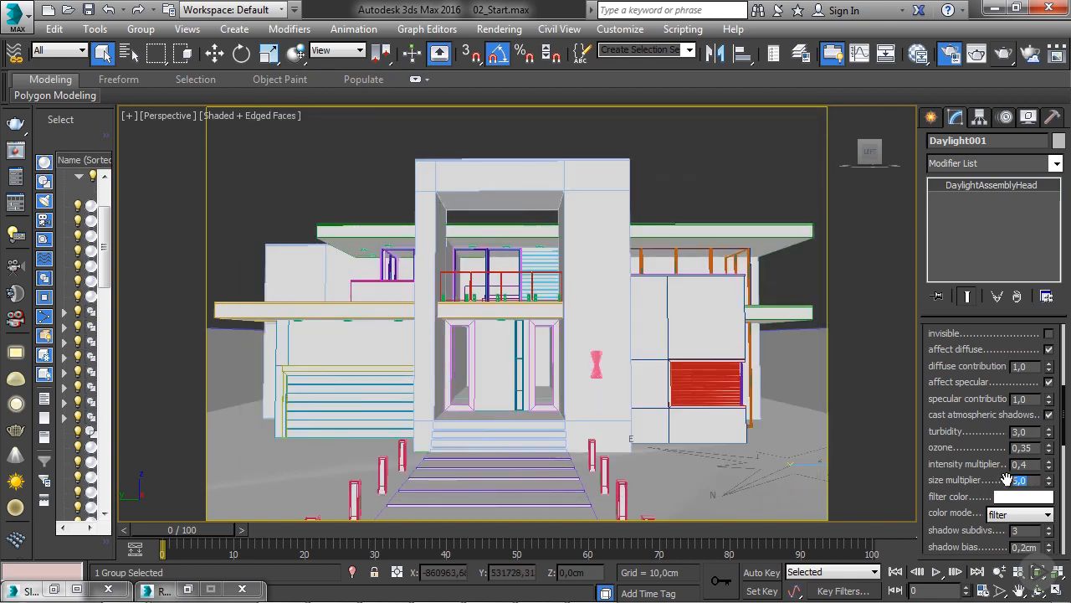
type("7")
key("Return")
left_click_drag(1029, 467, 1021, 465)
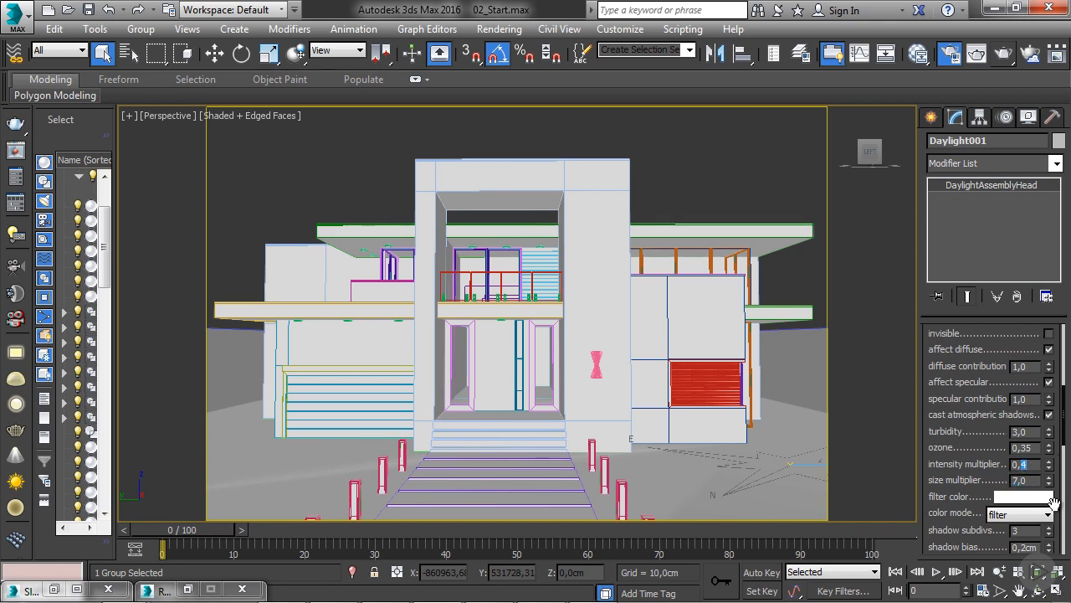
type("2")
key("Return")
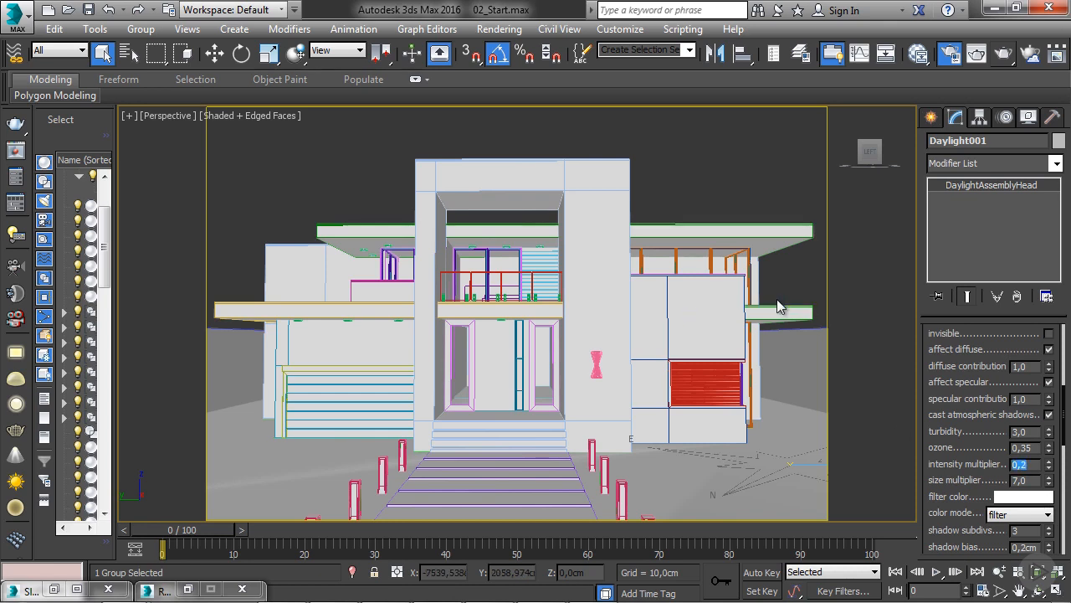
left_click(991, 62)
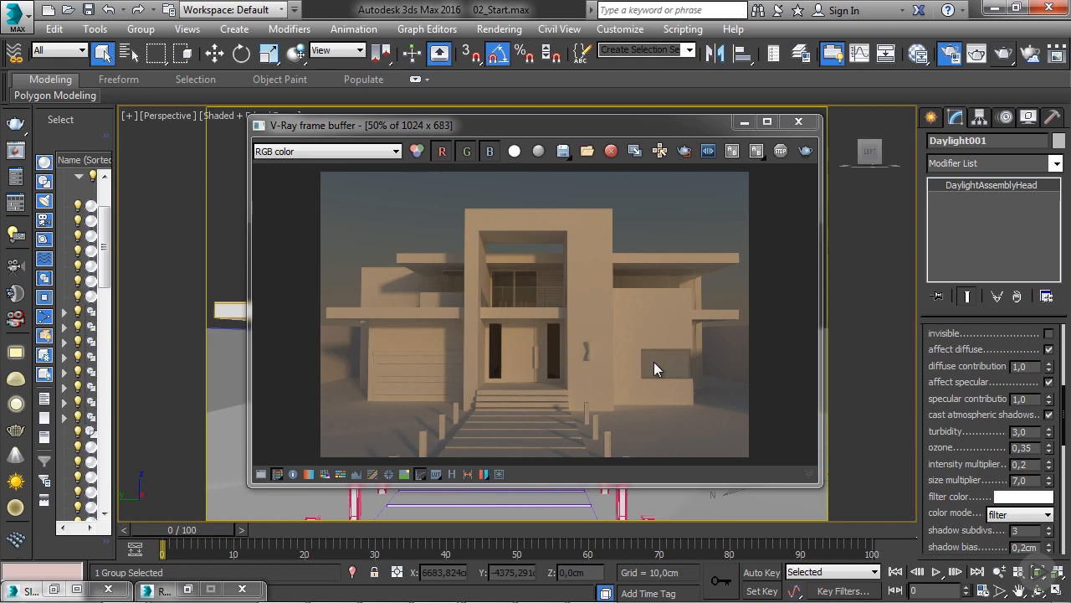